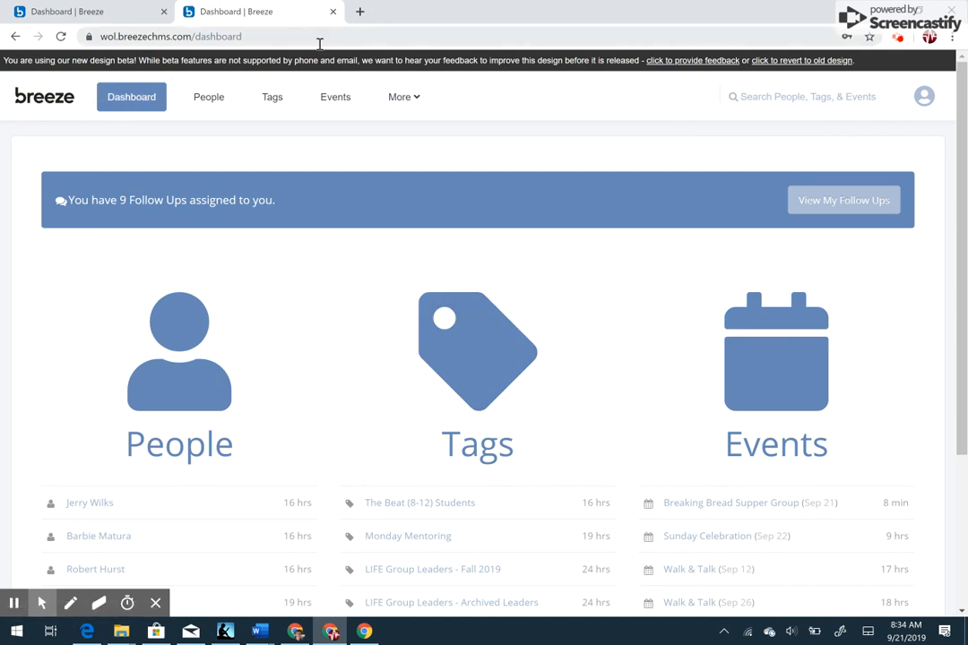
- Open the events calendar and view the list of color-coded calendar categories
left_click(335, 99)
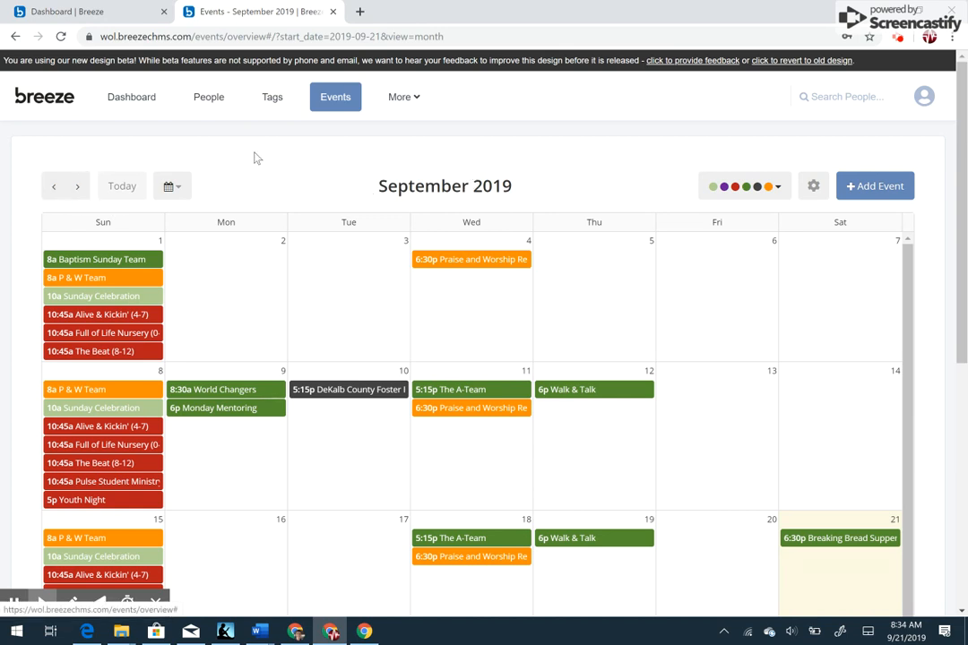
left_click(782, 185)
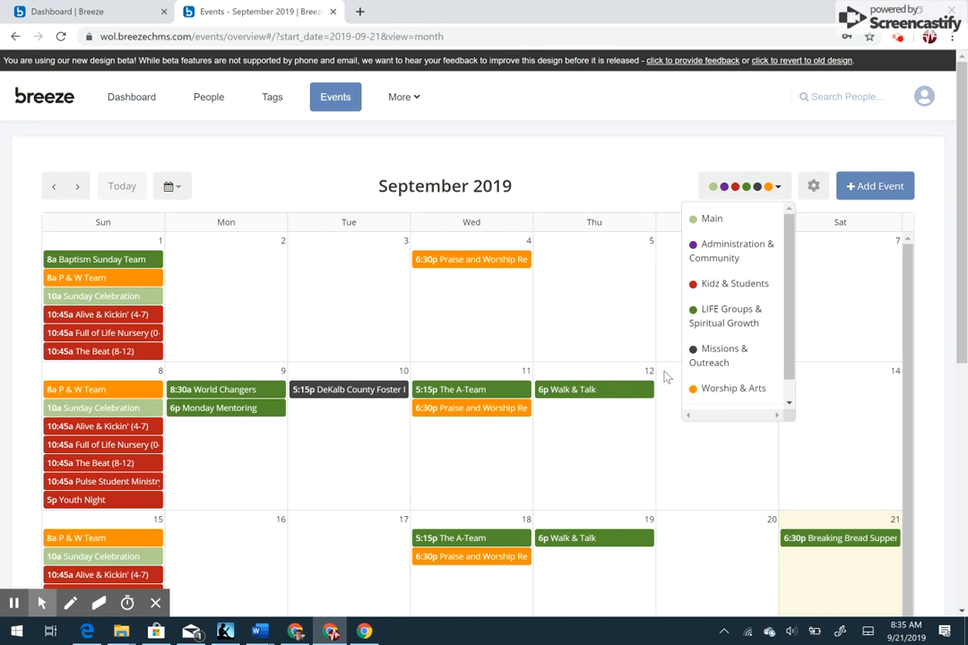
left_click(624, 197)
- Open the details of the September 21 Breaking Bread Supper Group event and go to its Volunteers list
left_click(963, 337)
scroll(963, 336, "down", 3)
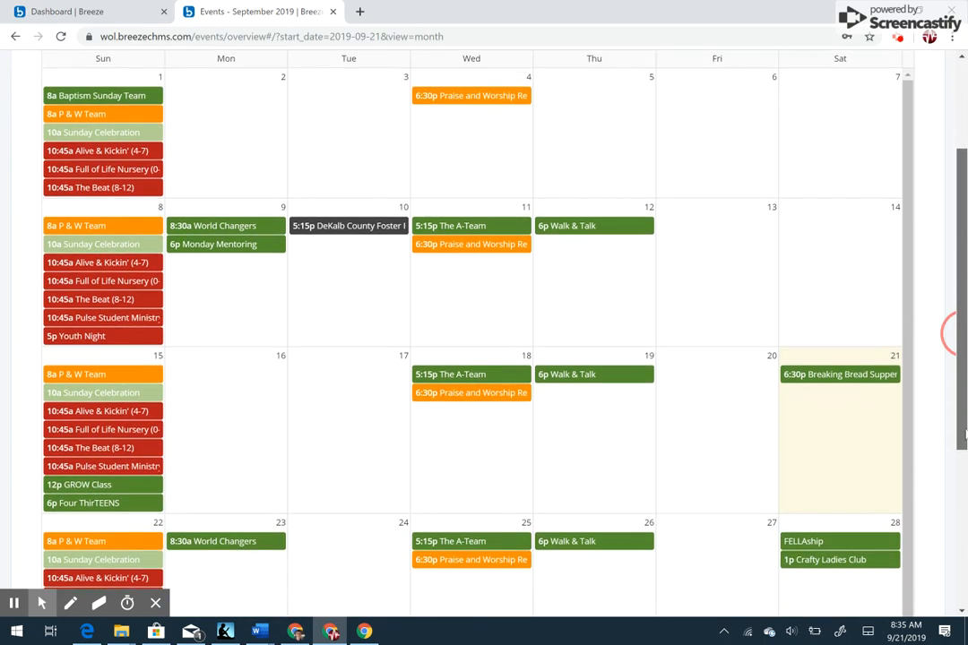
left_click_drag(965, 446, 965, 453)
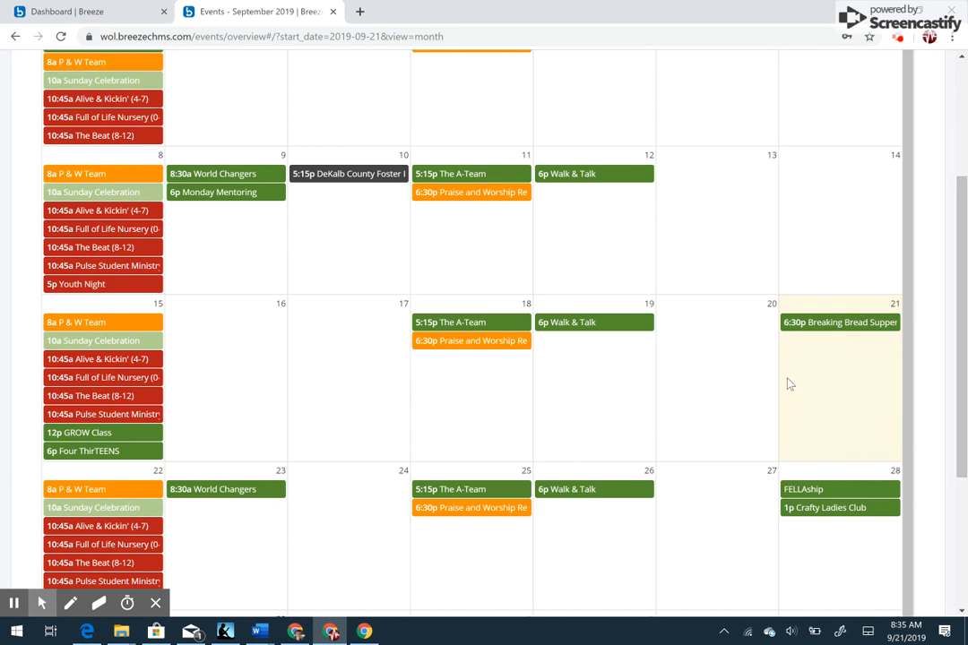
mouse_move(813, 328)
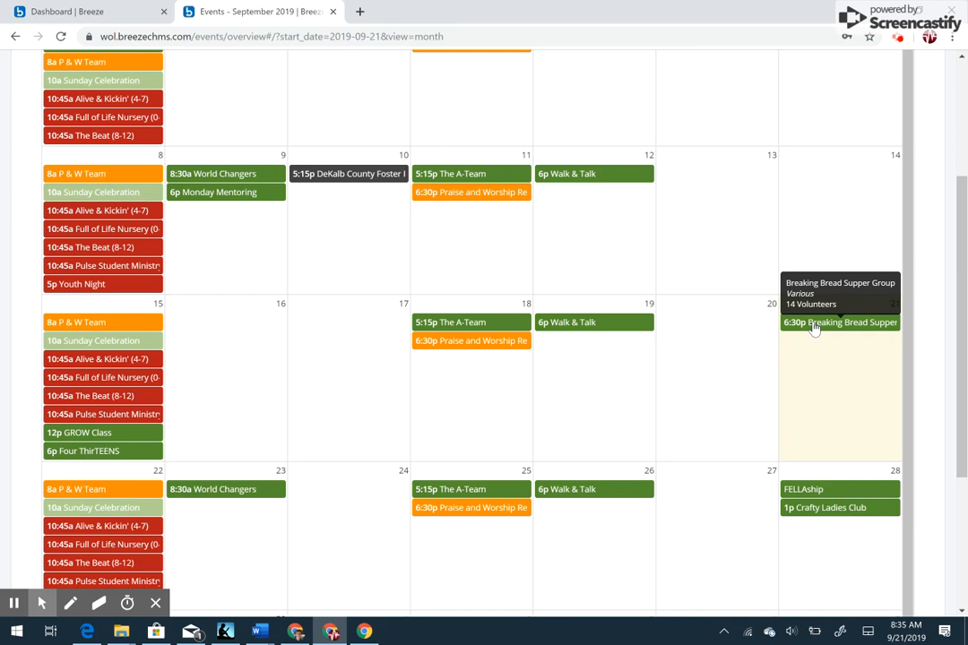
left_click(813, 328)
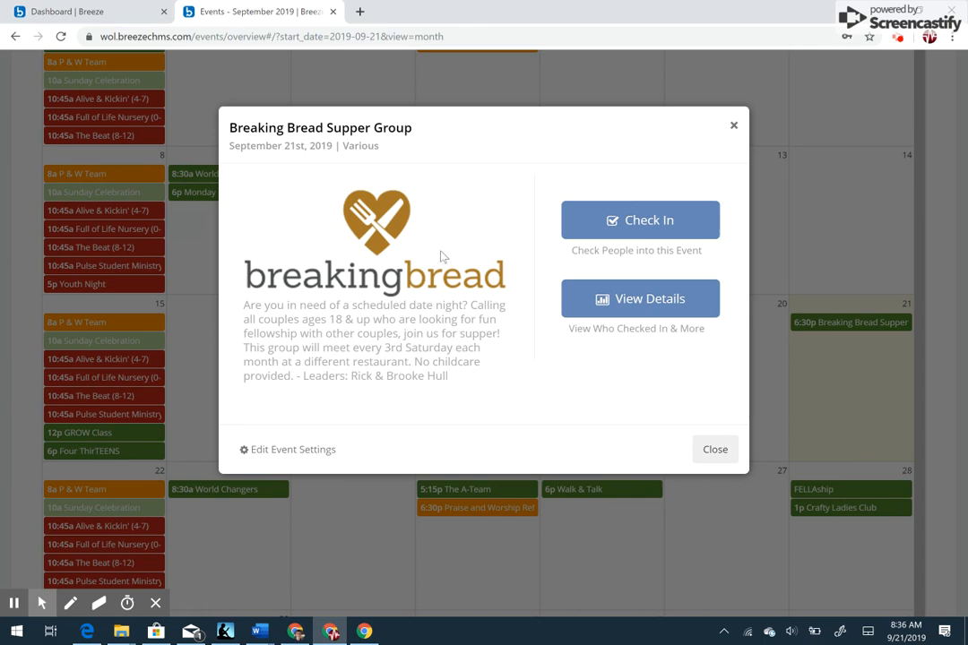
left_click(643, 300)
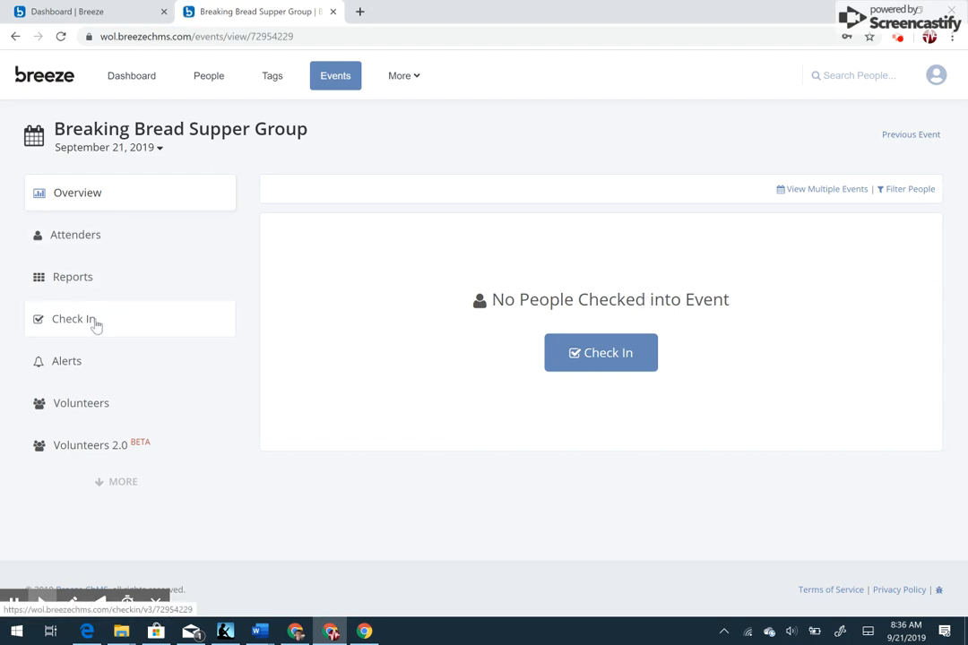
left_click(91, 405)
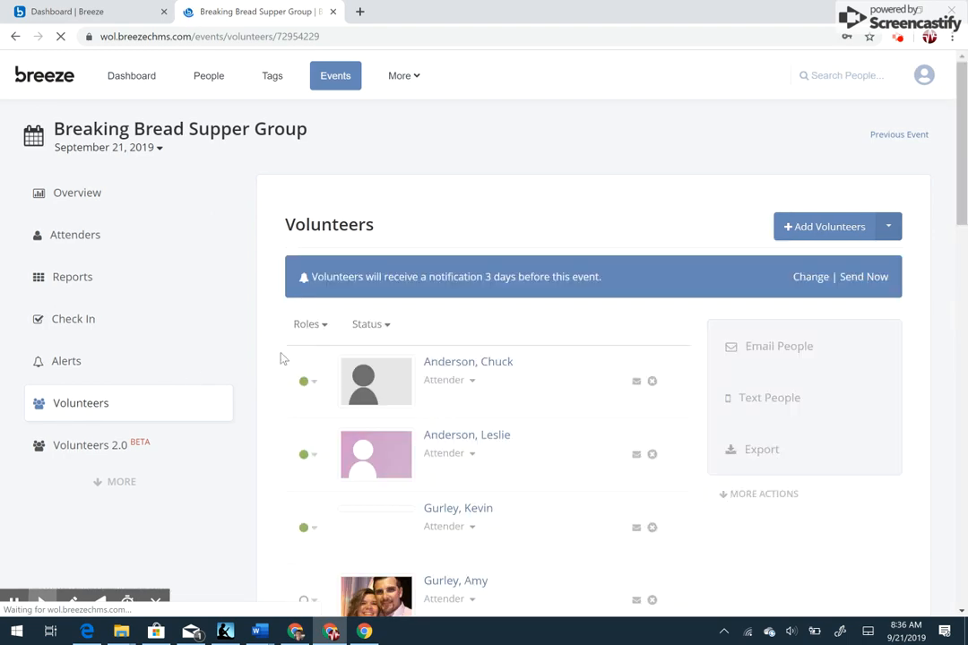
- Review the event's volunteers and view the response status choices for the first volunteer without changing the status
left_click_drag(962, 181, 961, 412)
left_click_drag(959, 391, 957, 268)
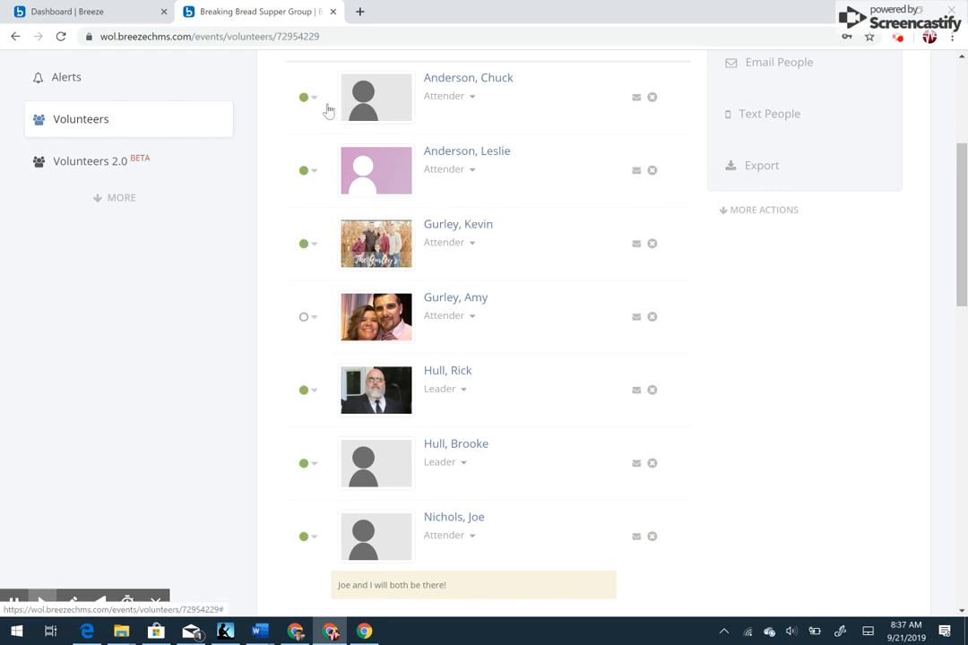
left_click_drag(962, 229, 962, 198)
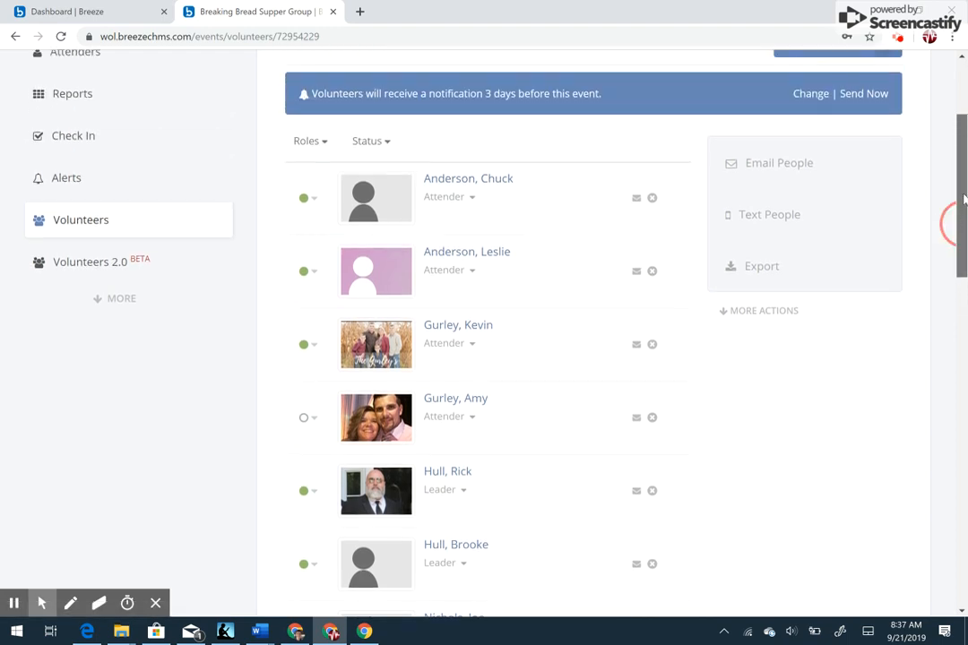
left_click_drag(963, 199, 963, 205)
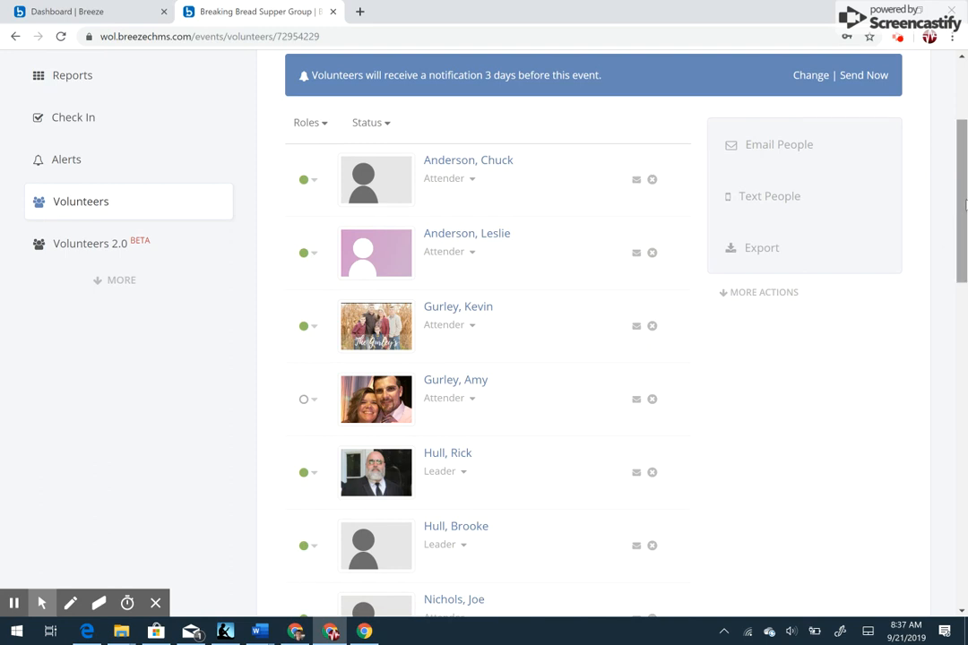
left_click(313, 181)
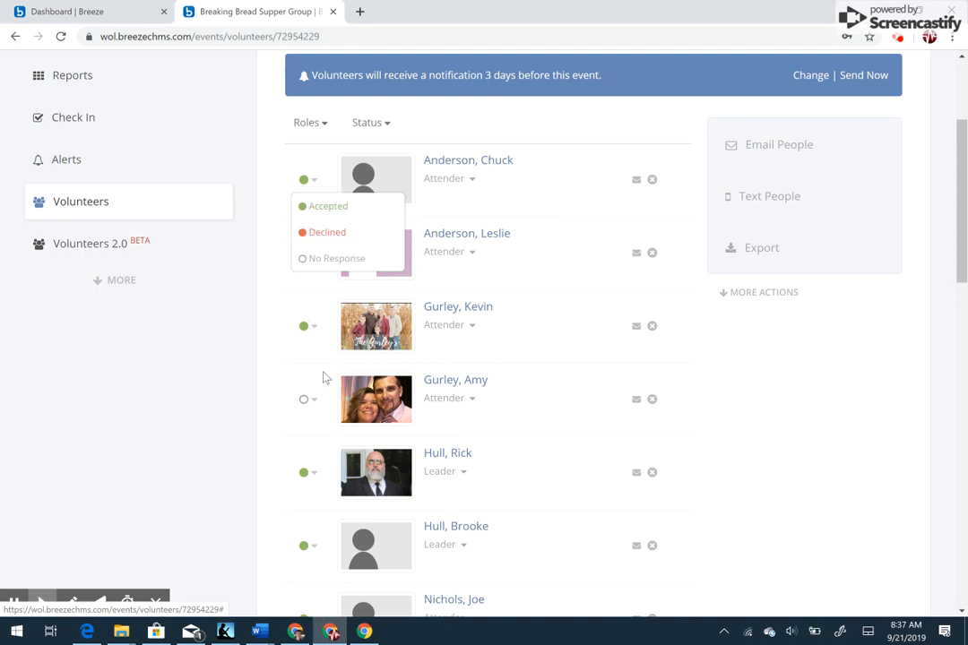
left_click(746, 367)
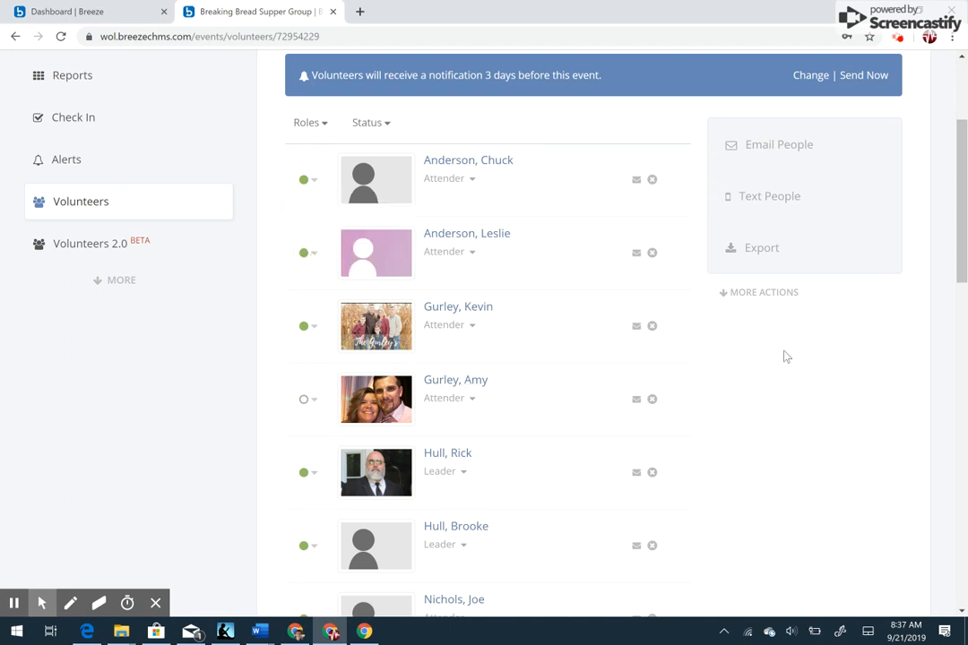
- Look through the remaining volunteers' responses and comments, and return to the start of the list
left_click_drag(964, 260, 963, 462)
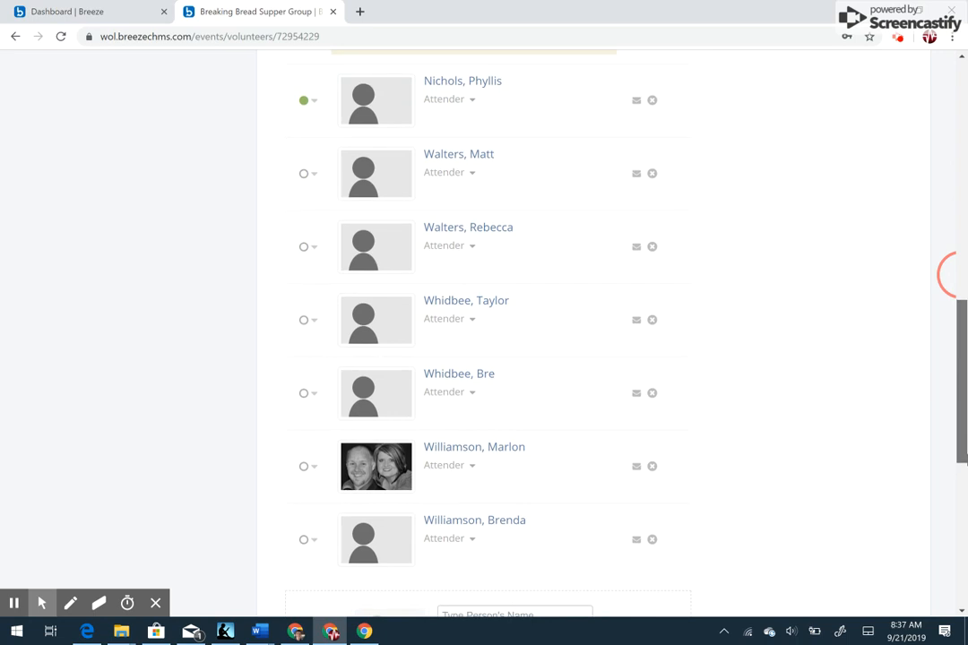
left_click_drag(963, 459, 942, 349)
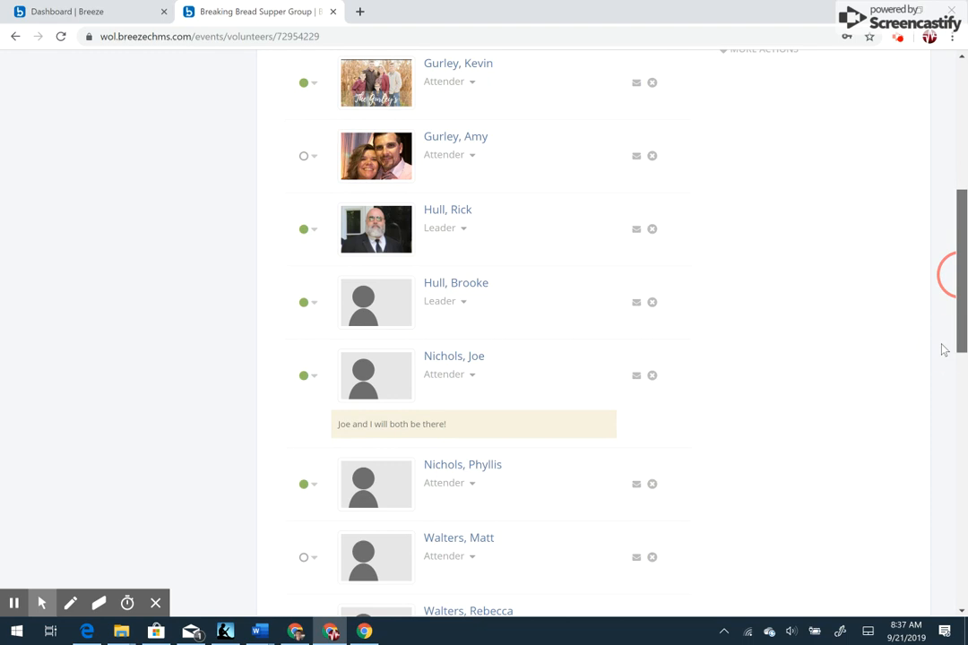
left_click_drag(943, 349, 943, 350)
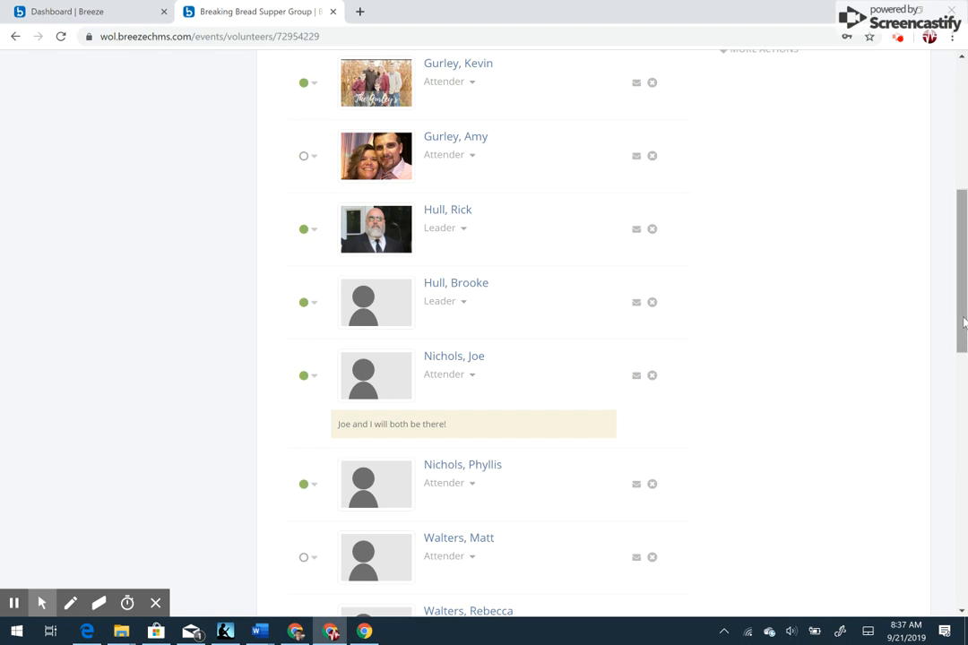
left_click_drag(963, 323, 961, 198)
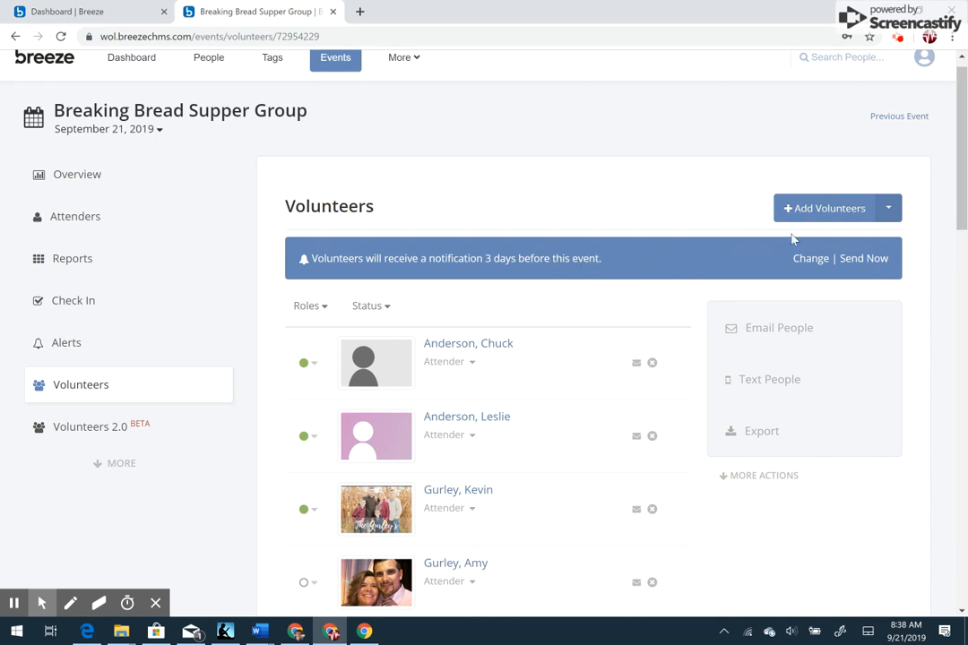
- Open the volunteer notification settings and view the timing choices for the first notification
left_click(805, 260)
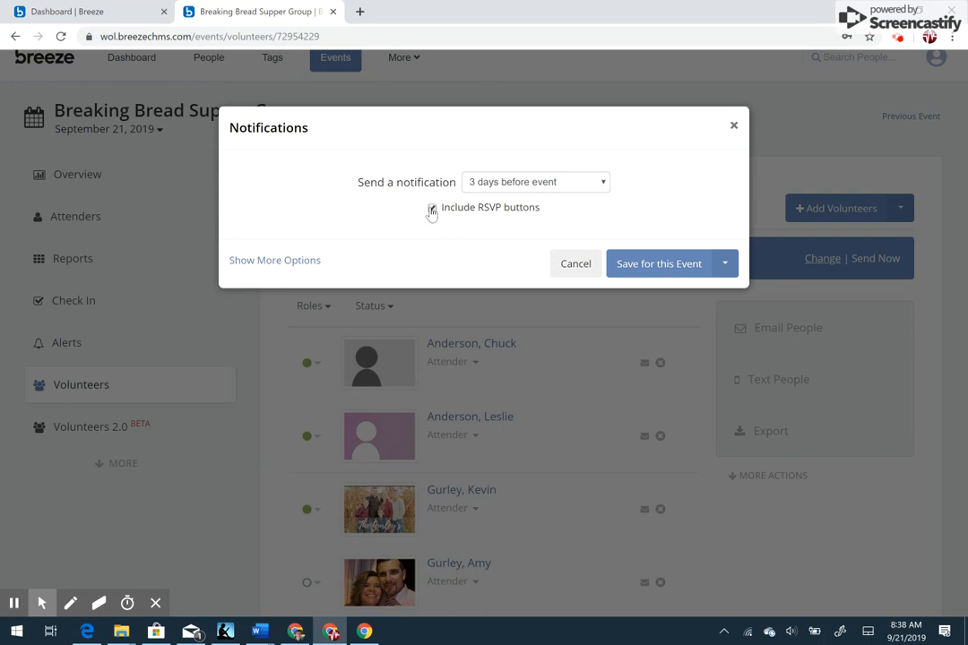
left_click(601, 185)
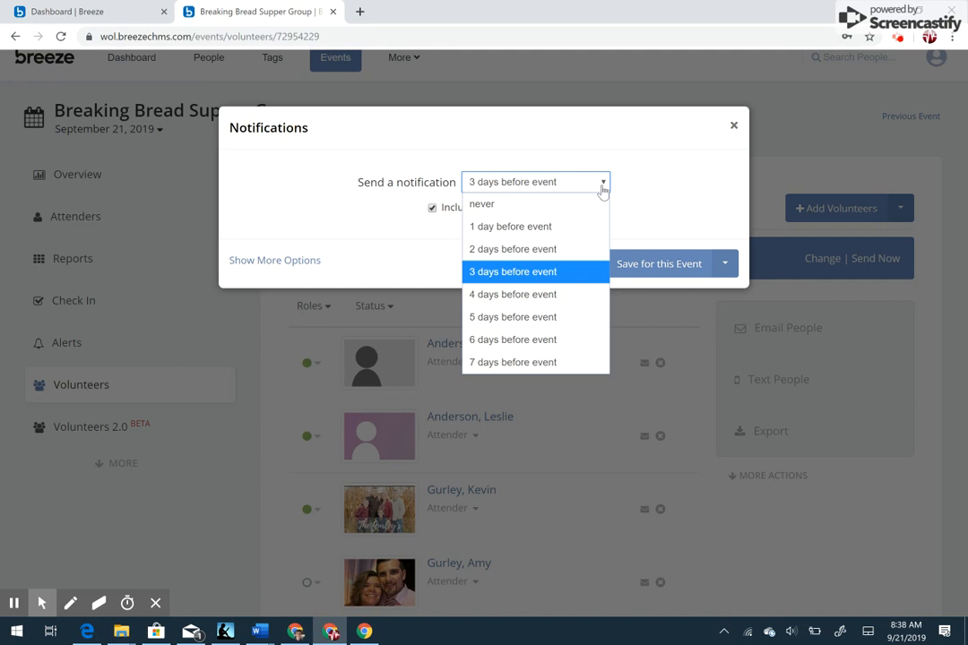
left_click(601, 184)
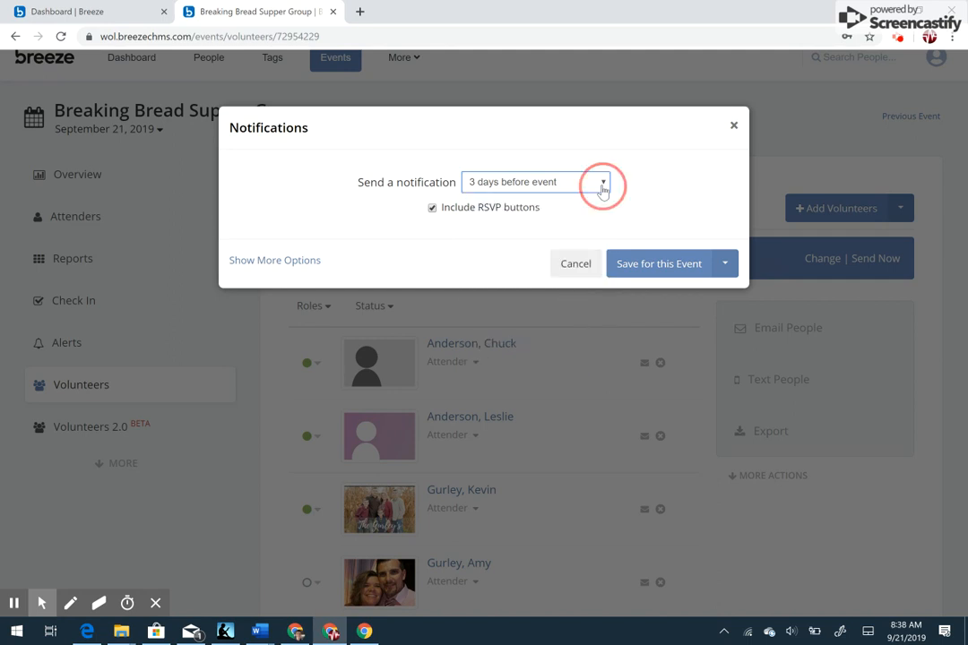
- Show the additional notification options and view the available methods for notifying volunteers
left_click(274, 261)
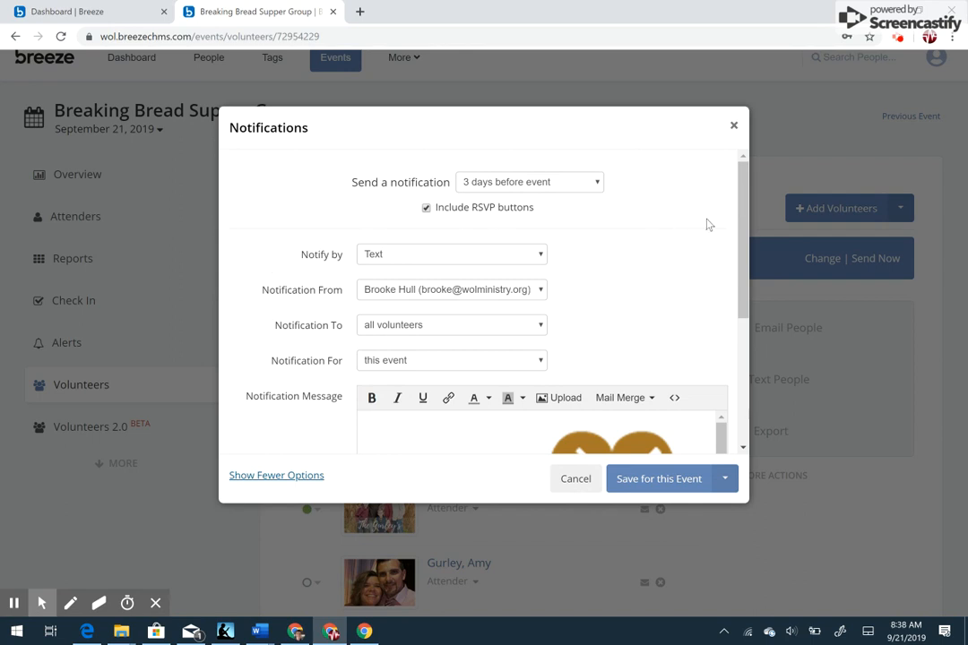
mouse_move(740, 226)
left_mouse_down()
mouse_move(743, 262)
mouse_move(746, 227)
left_mouse_up()
left_click(543, 258)
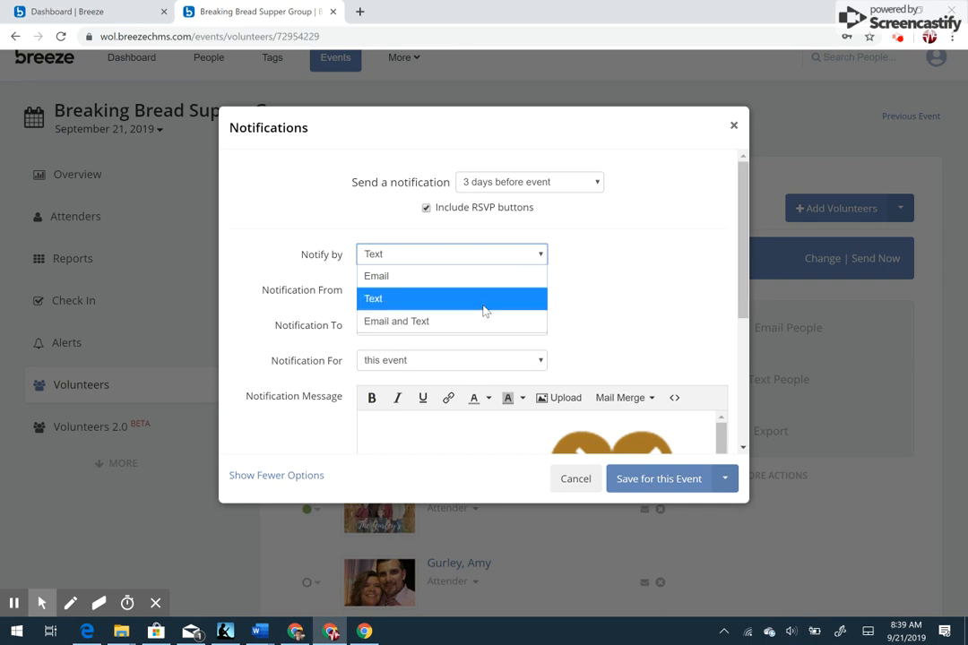
left_click(583, 254)
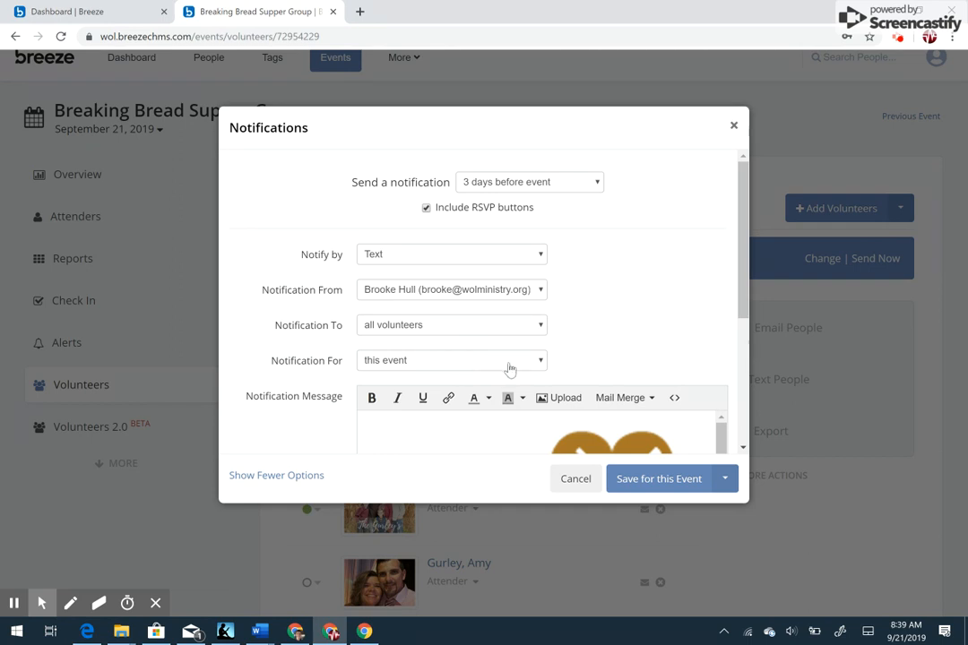
- Review the general notification message and the settings around it in the notification options
scroll(742, 290, "down", 2)
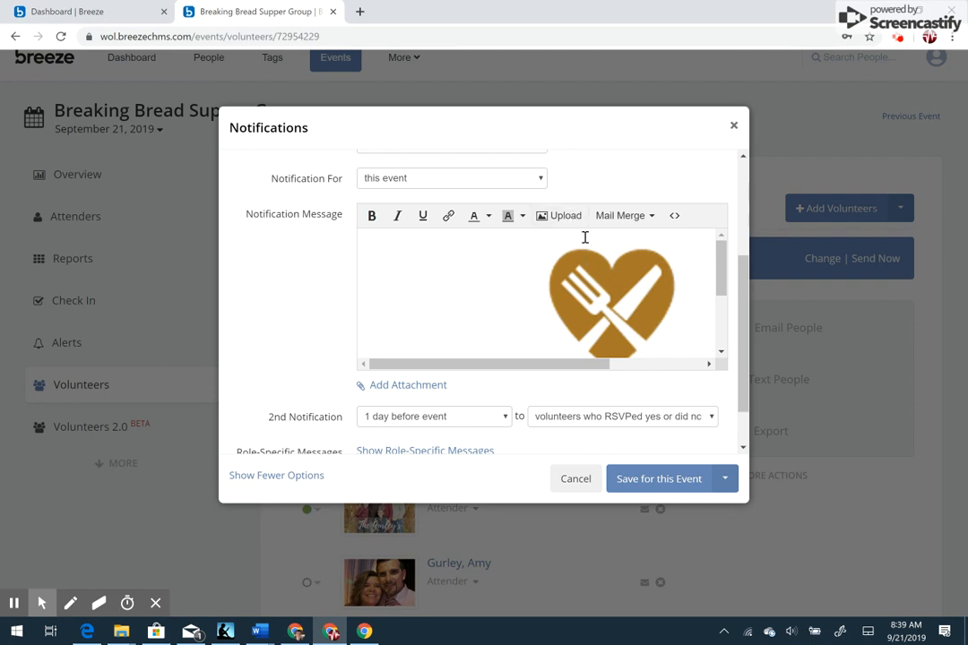
left_click_drag(723, 271, 726, 324)
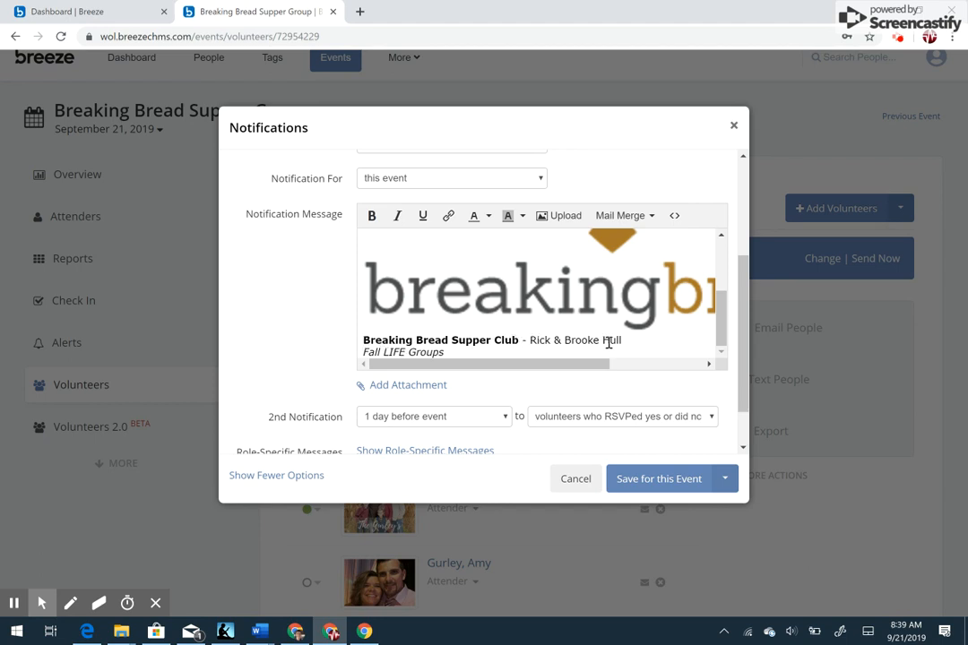
left_click(743, 307)
left_click_drag(743, 306, 742, 338)
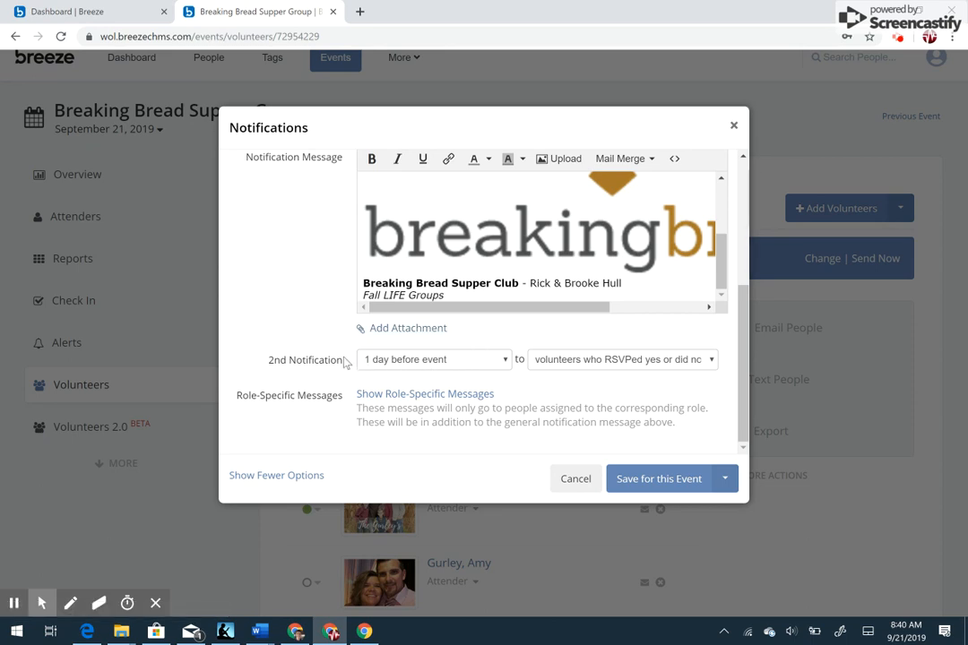
left_click_drag(742, 295, 717, 169)
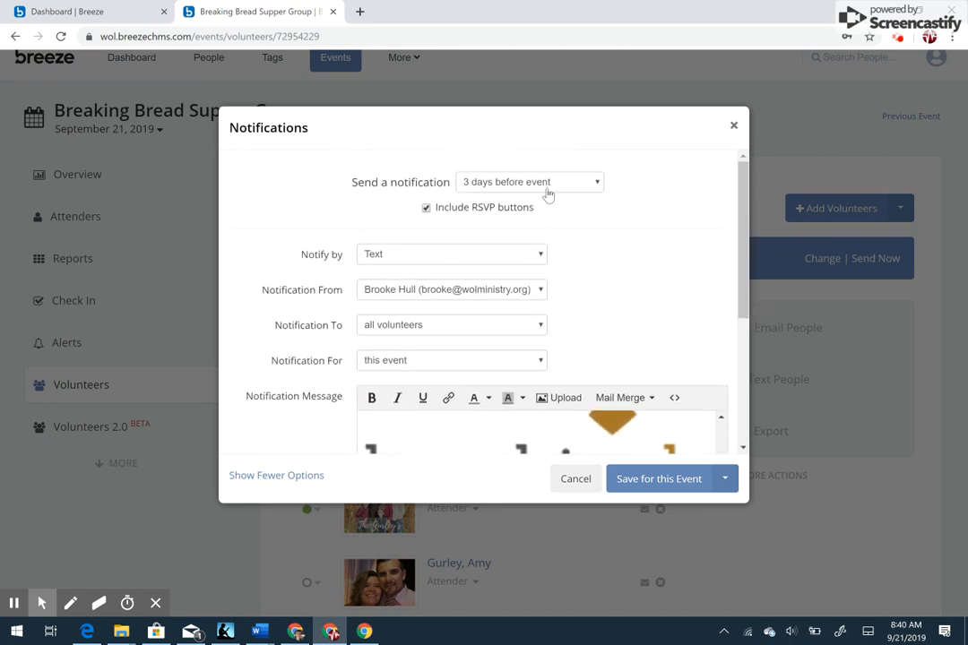
- View the timing and recipient choices for the 2nd notification, leaving both selections as they are
scroll(740, 180, "down", 5)
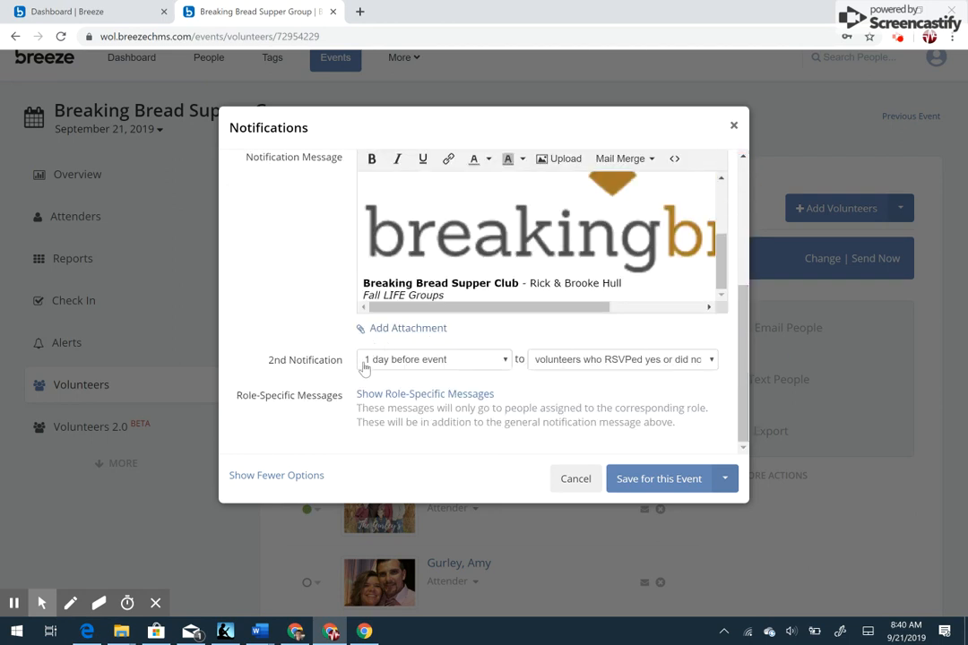
left_click(506, 363)
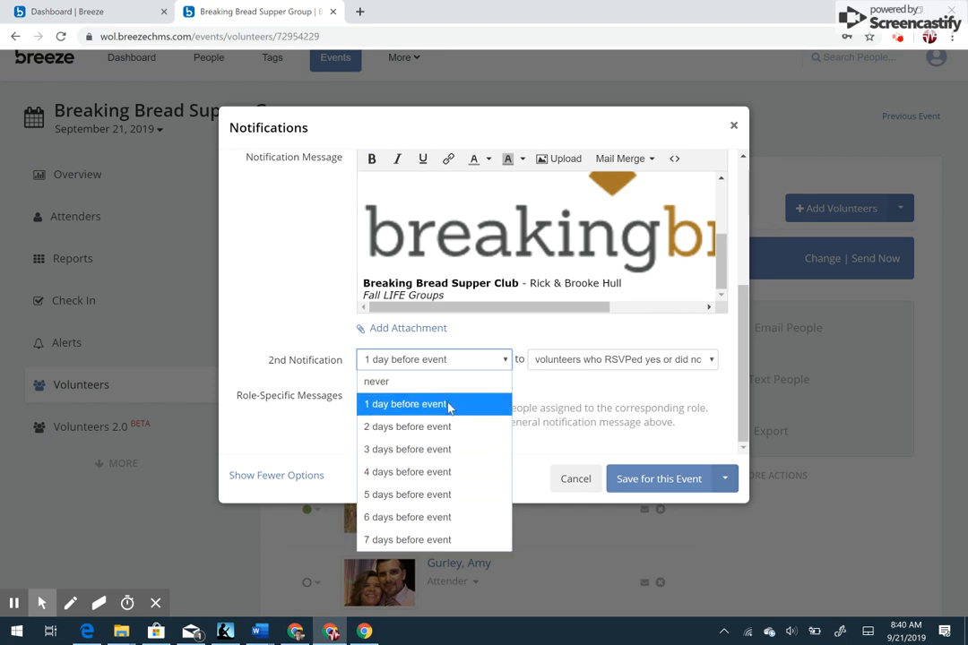
left_click(506, 361)
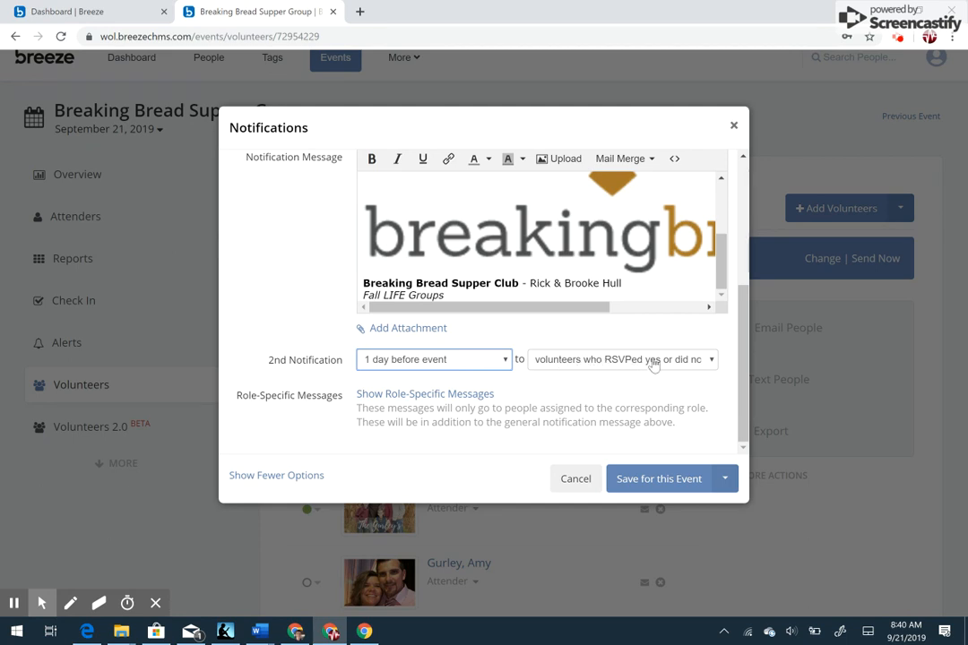
left_click(708, 360)
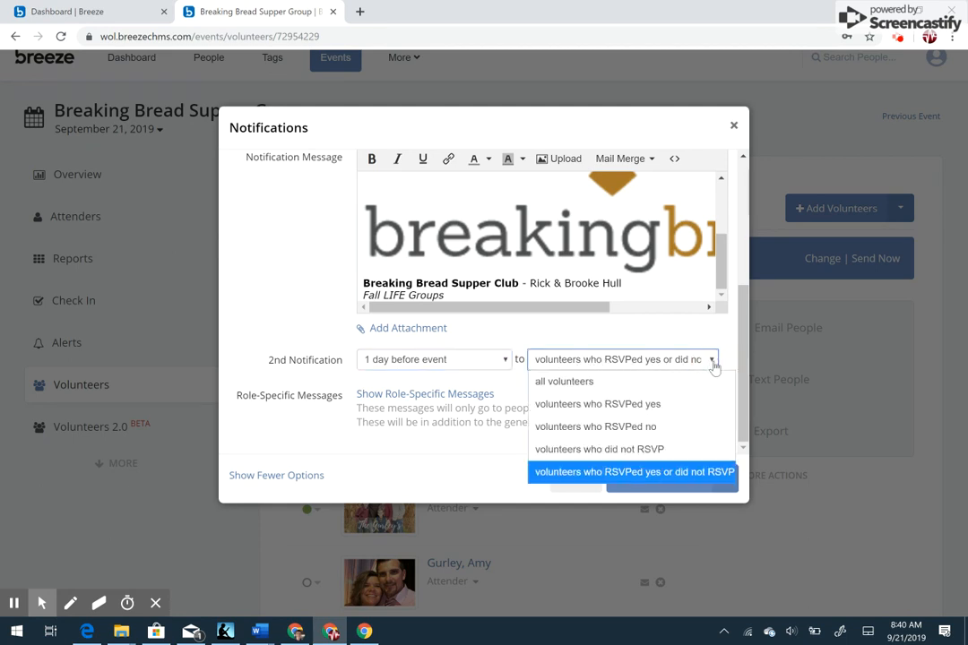
left_click(618, 341)
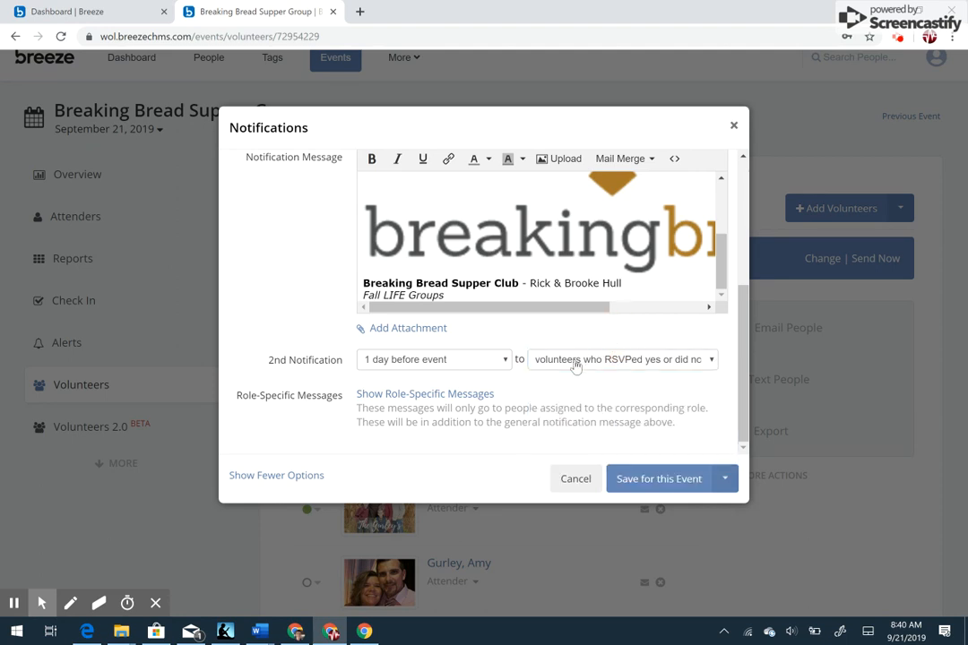
- Show the role-specific messages and examine the Attender message
left_click(465, 397)
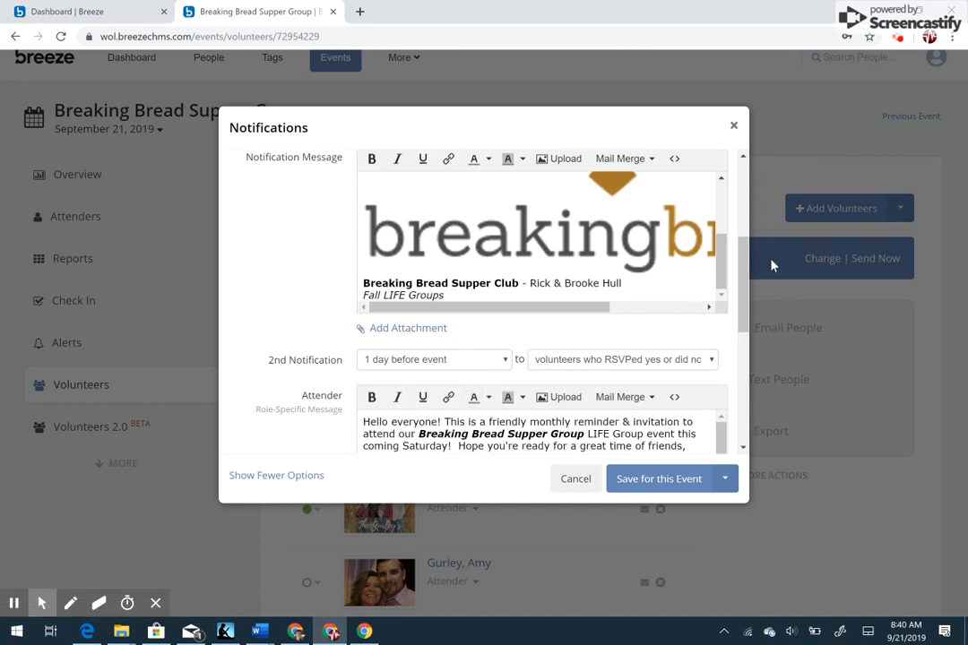
left_click_drag(742, 286, 746, 354)
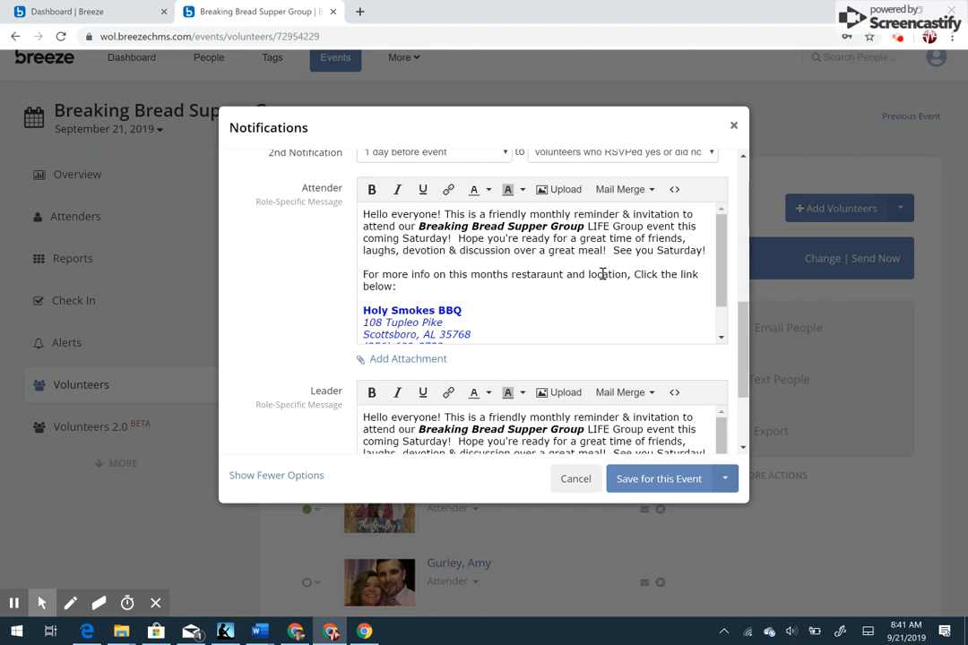
- Read the rest of the Attender message and search the web in a new tab for "holy smokes barbeque scottsboro al"
scroll(718, 269, "down", 1)
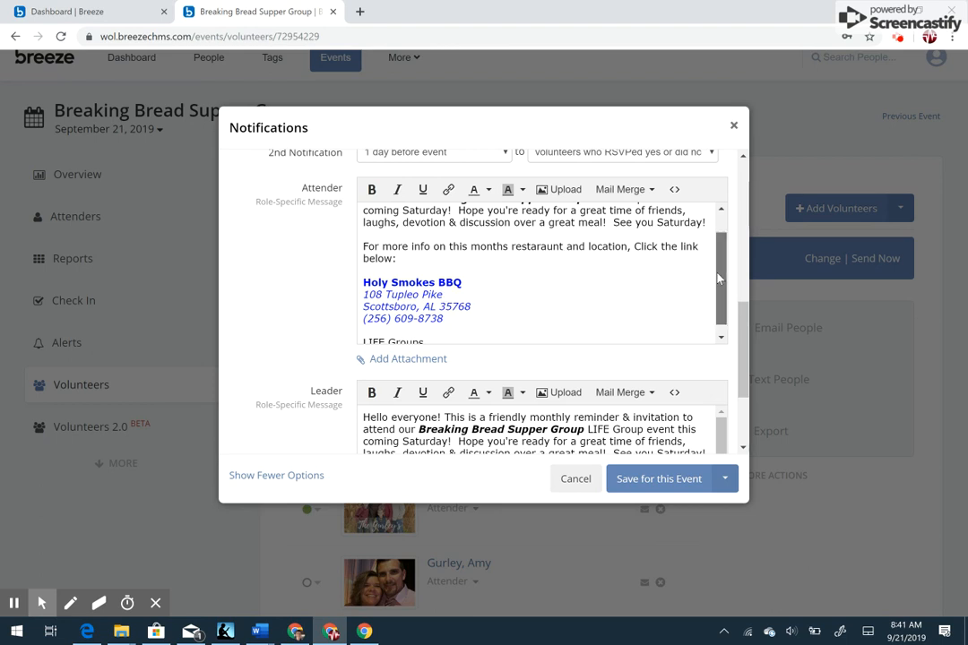
left_click_drag(717, 279, 720, 288)
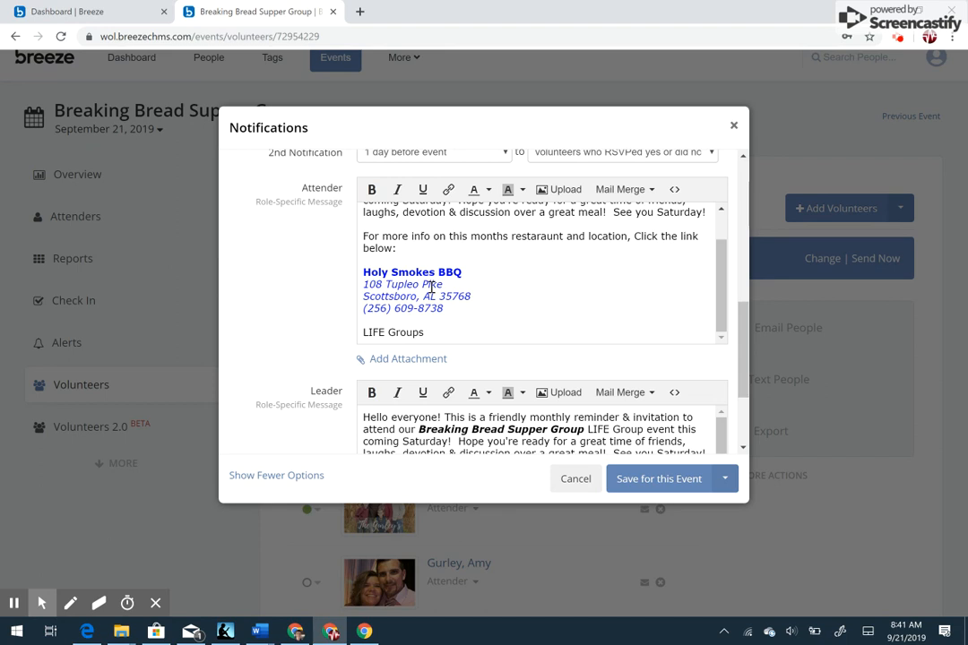
left_click(359, 11)
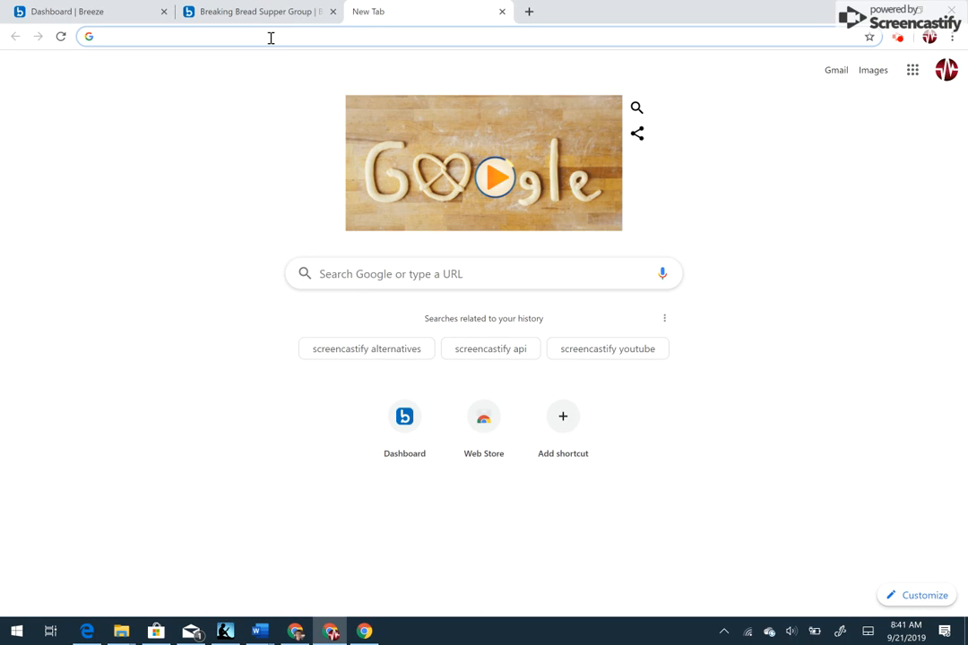
type("holy smokes")
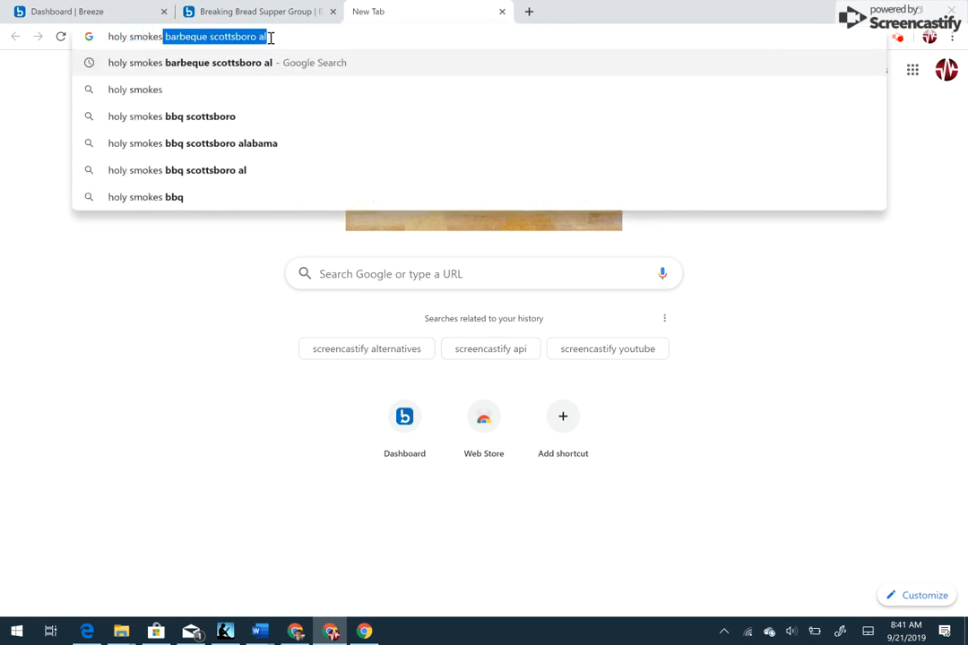
key("Return")
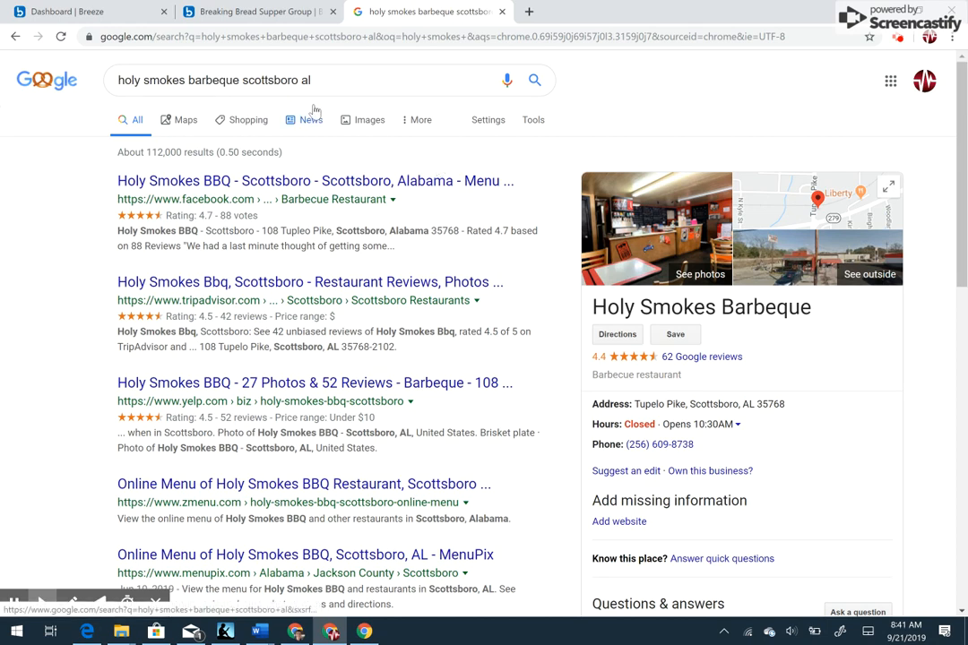
- Return to the event's notification settings and retype the end of the restaurant name in the Attender message as BBQ
left_click(290, 13)
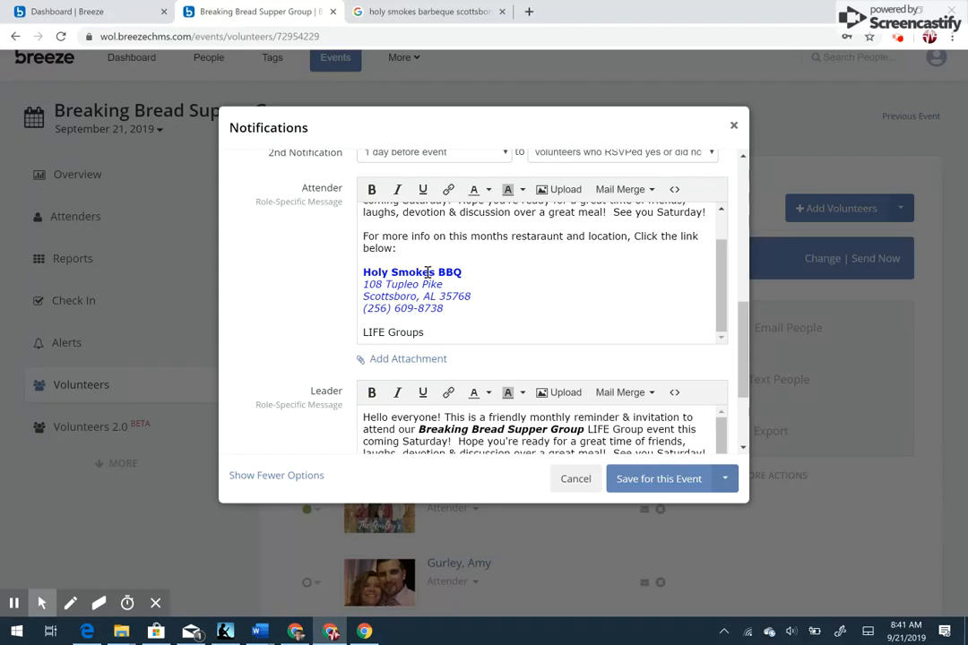
left_click(466, 274)
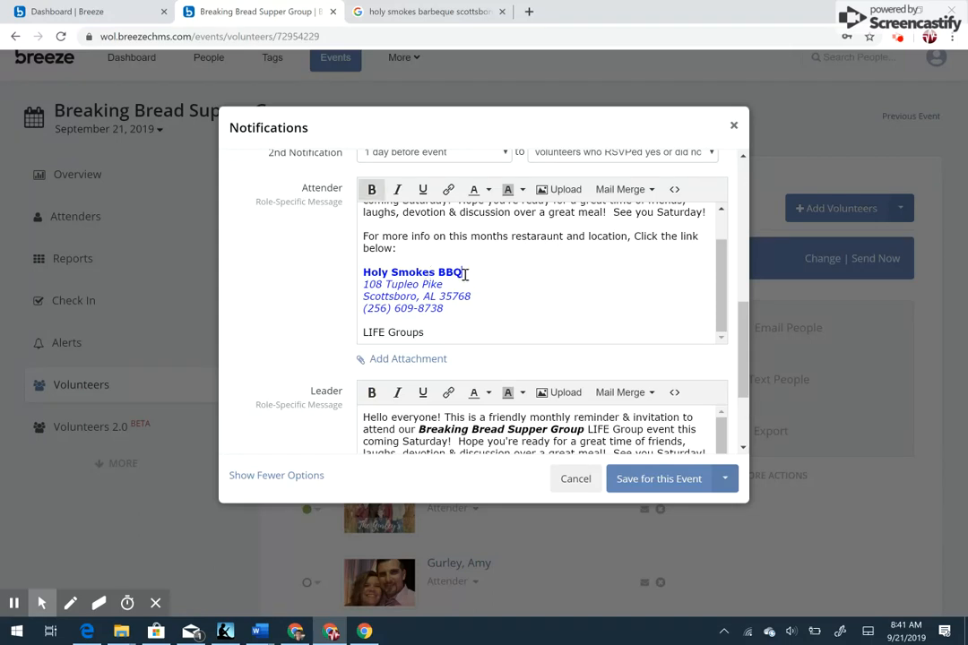
key("BackSpace")
key("BackSpace")
type("BBQ")
- View the link insertion options for the restaurant details in the Attender message, check the search results page, and cancel without adding a link
left_click_drag(444, 308, 365, 277)
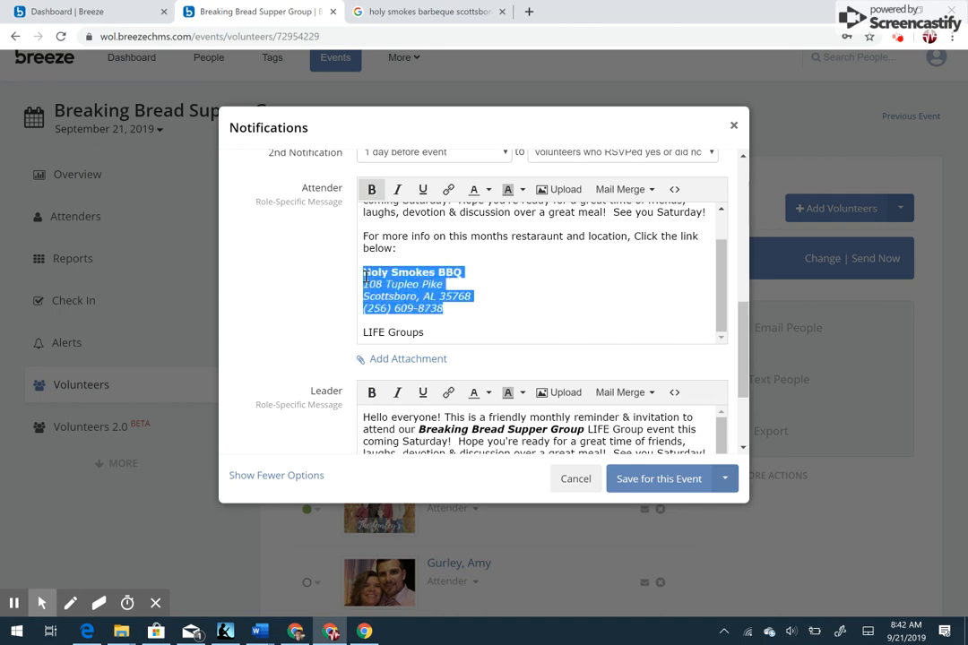
left_click(448, 189)
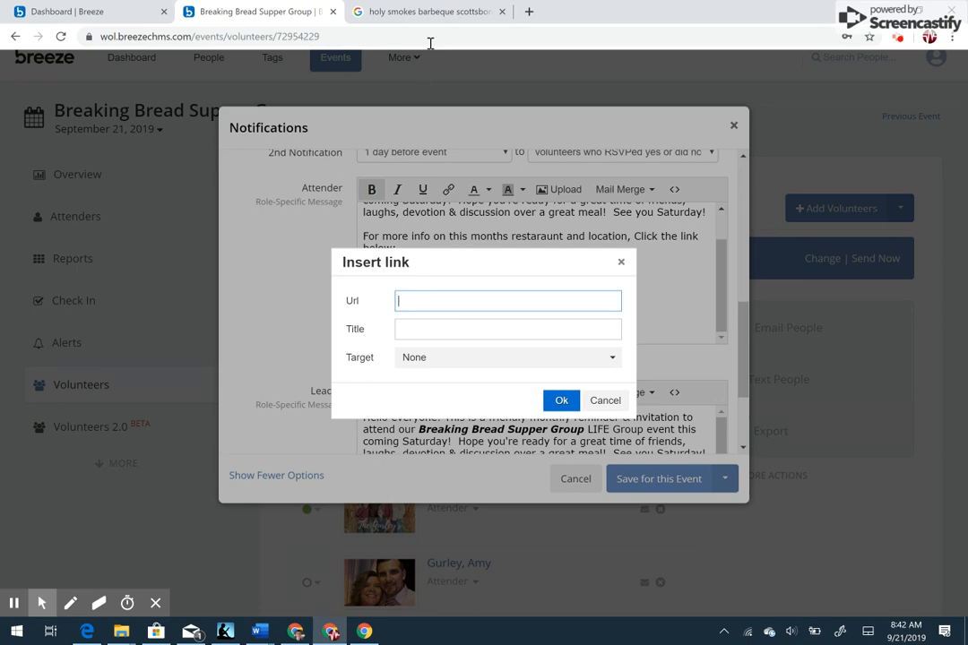
left_click(436, 17)
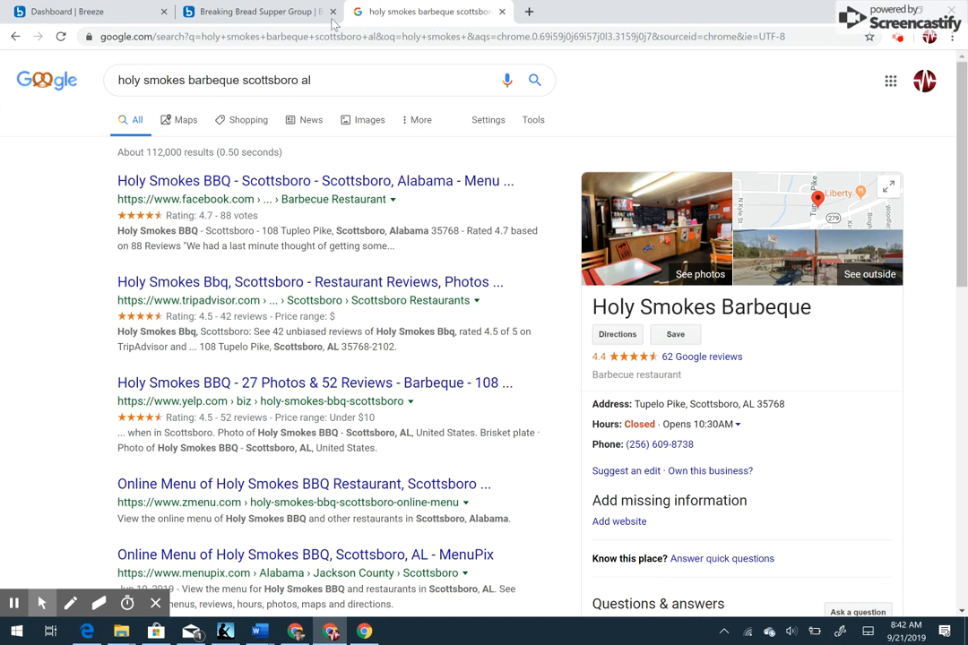
left_click(256, 16)
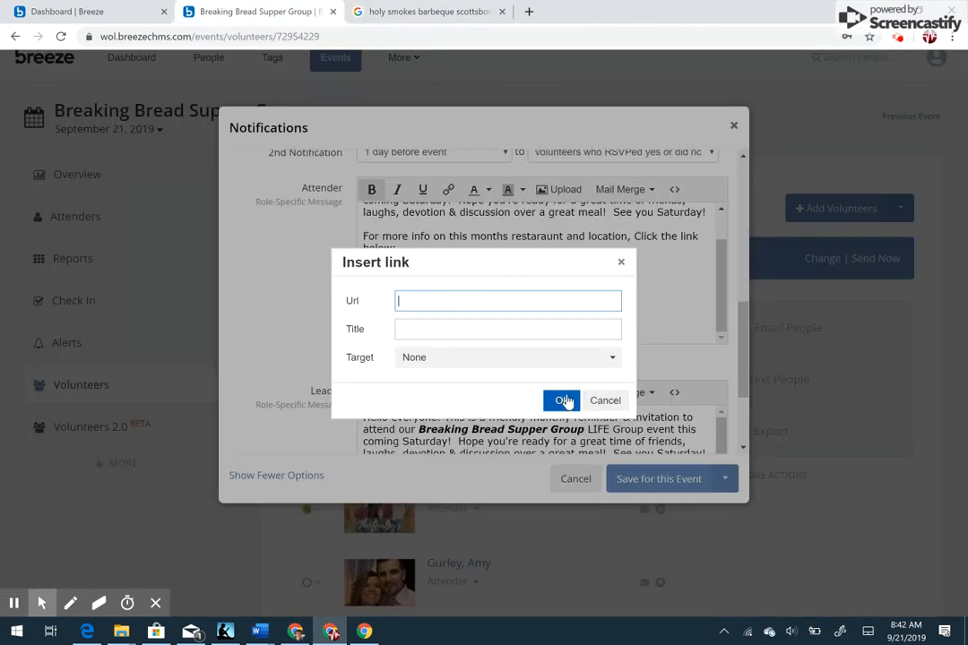
left_click(606, 400)
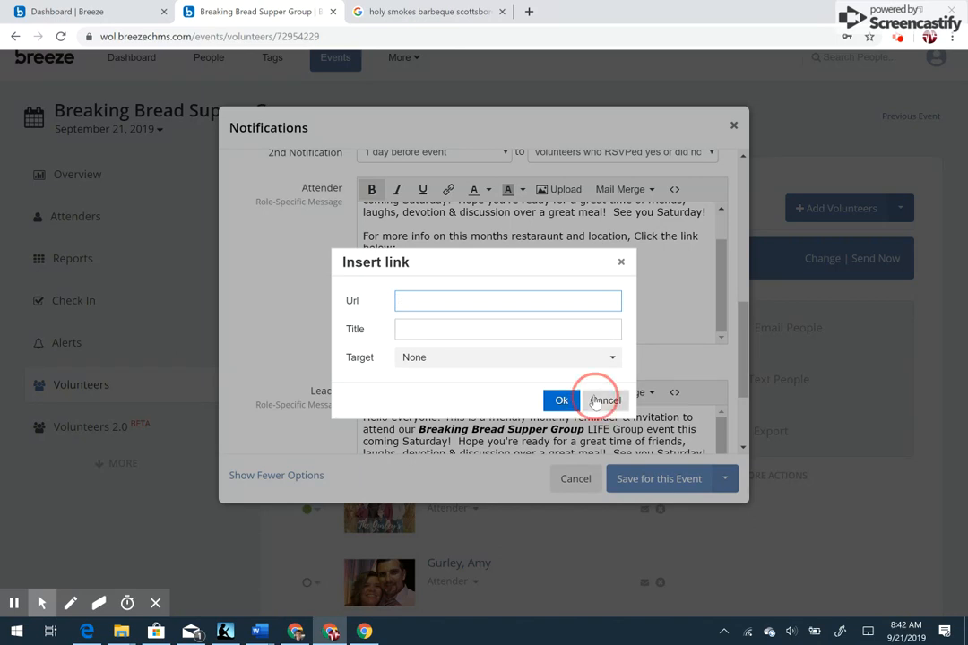
left_click(514, 304)
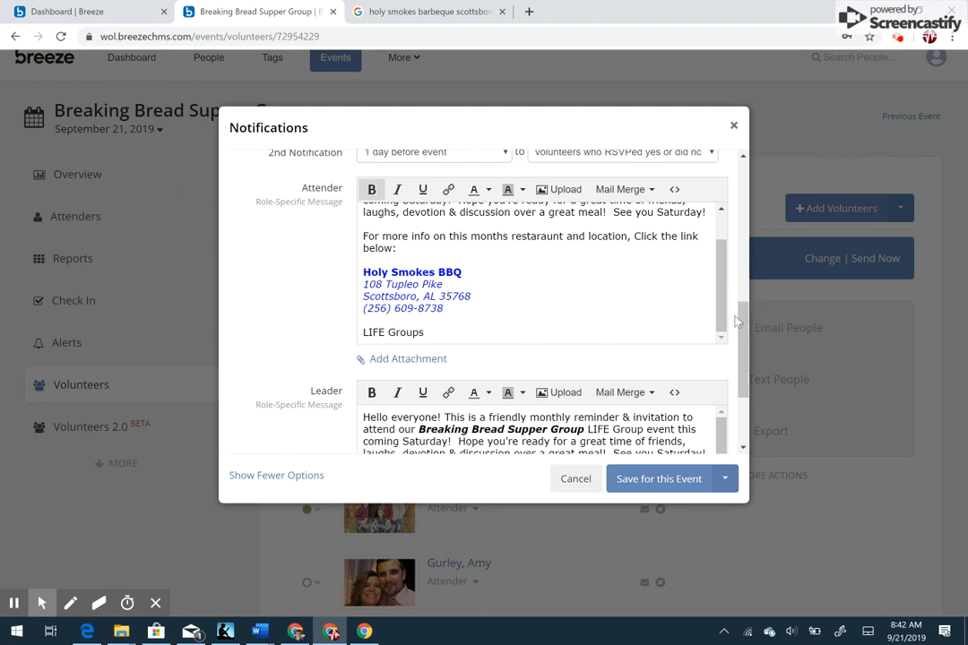
- Review the Leader message and the choices for saving to this event or the entire series, and close the notification settings without saving
left_click_drag(740, 319, 741, 365)
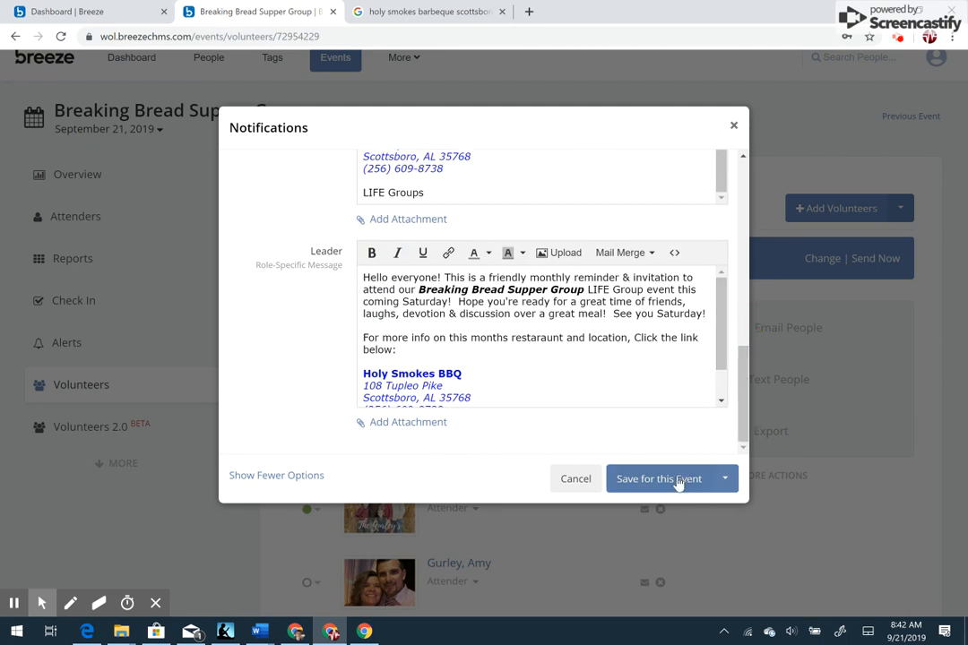
left_click(726, 481)
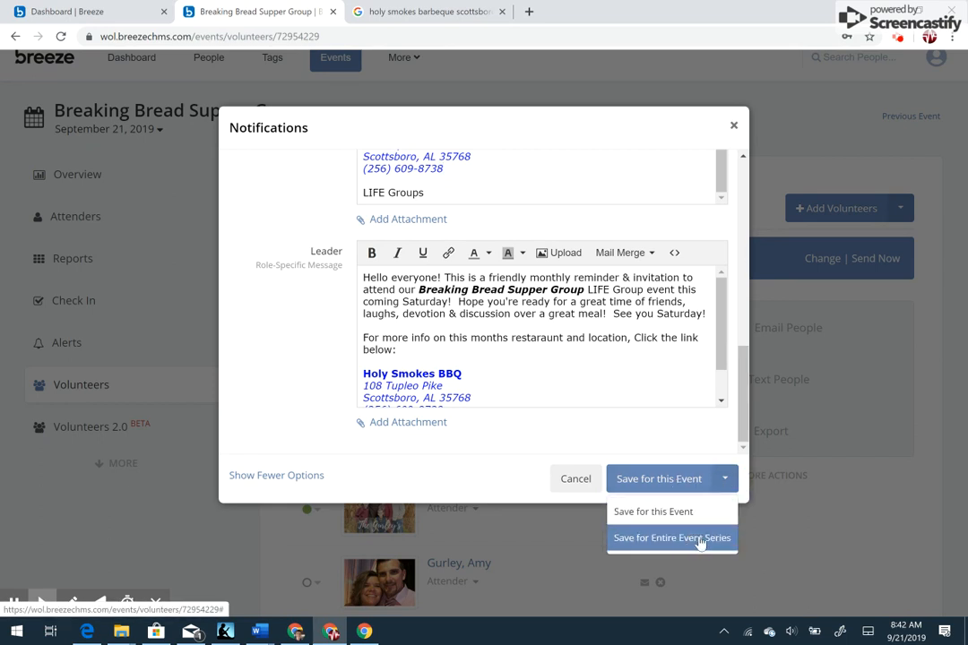
left_click(700, 439)
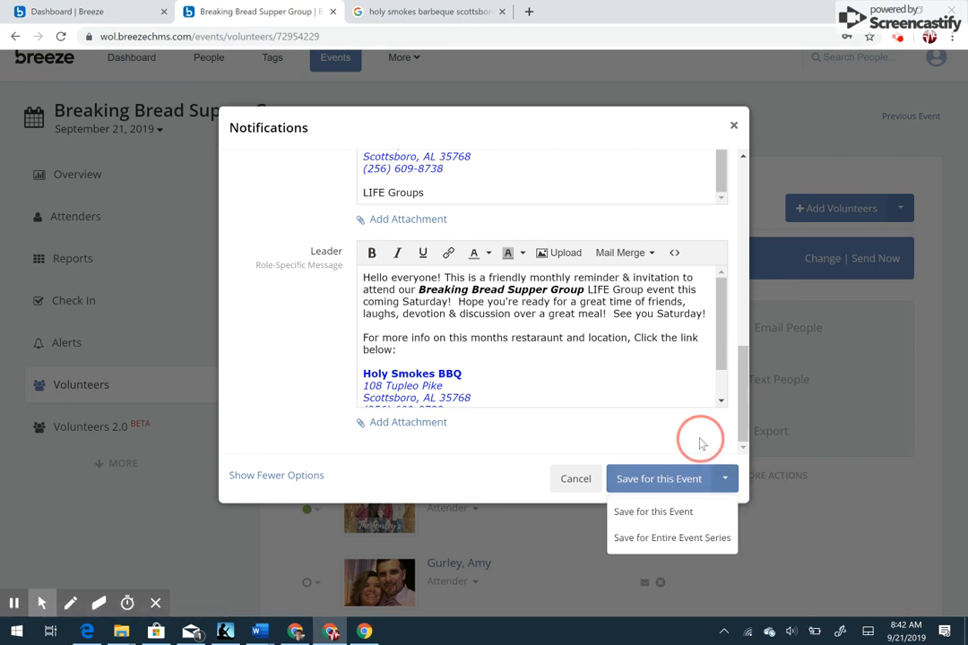
left_click_drag(744, 436, 741, 368)
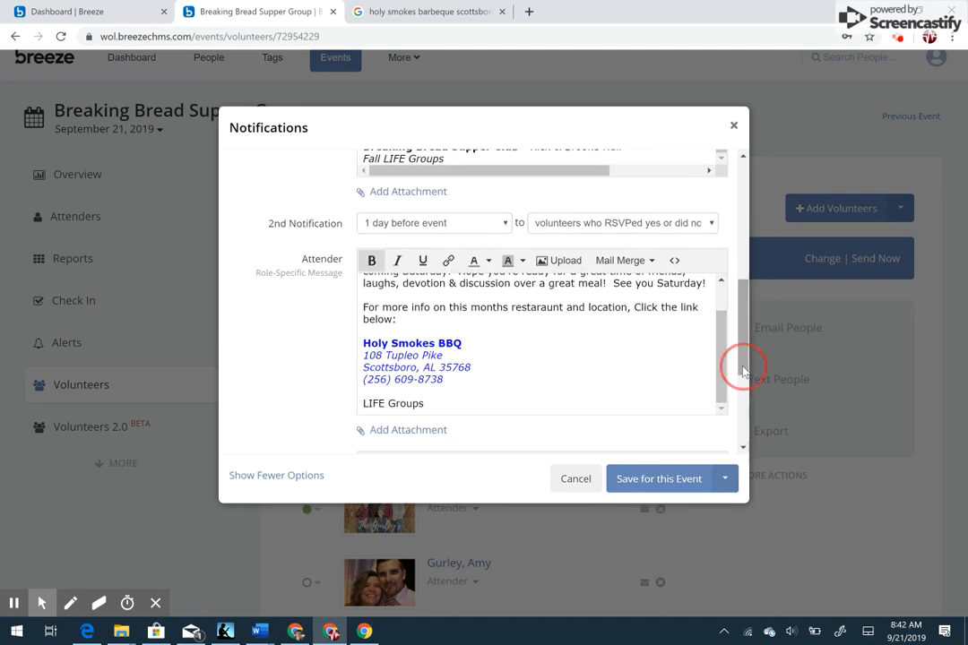
left_click(575, 479)
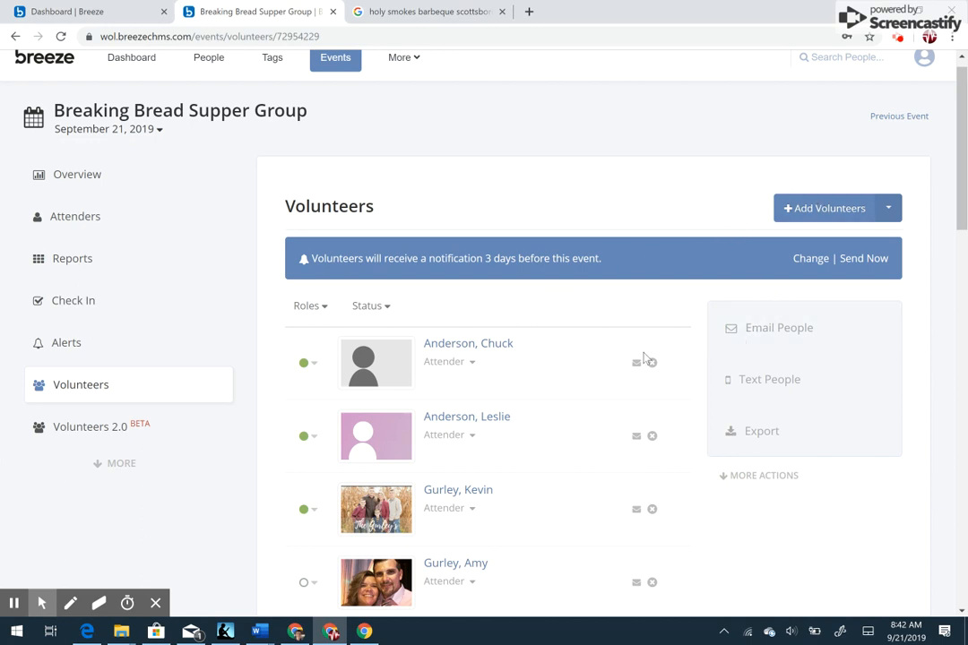
- Start a text message to the event's volunteers, view its scheduled sending choices, and close it without sending
left_click(761, 379)
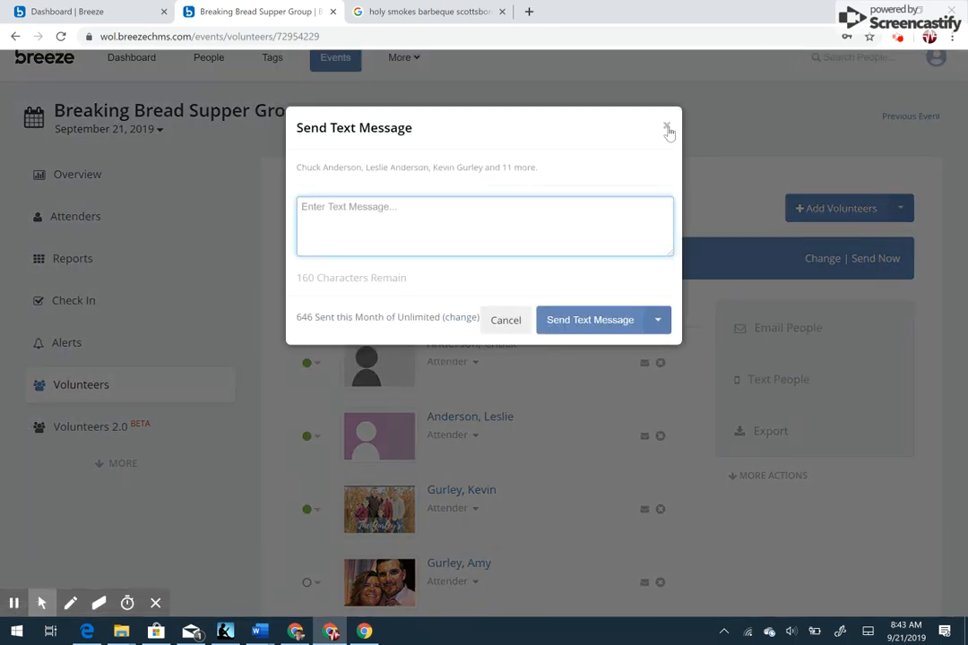
left_click(657, 320)
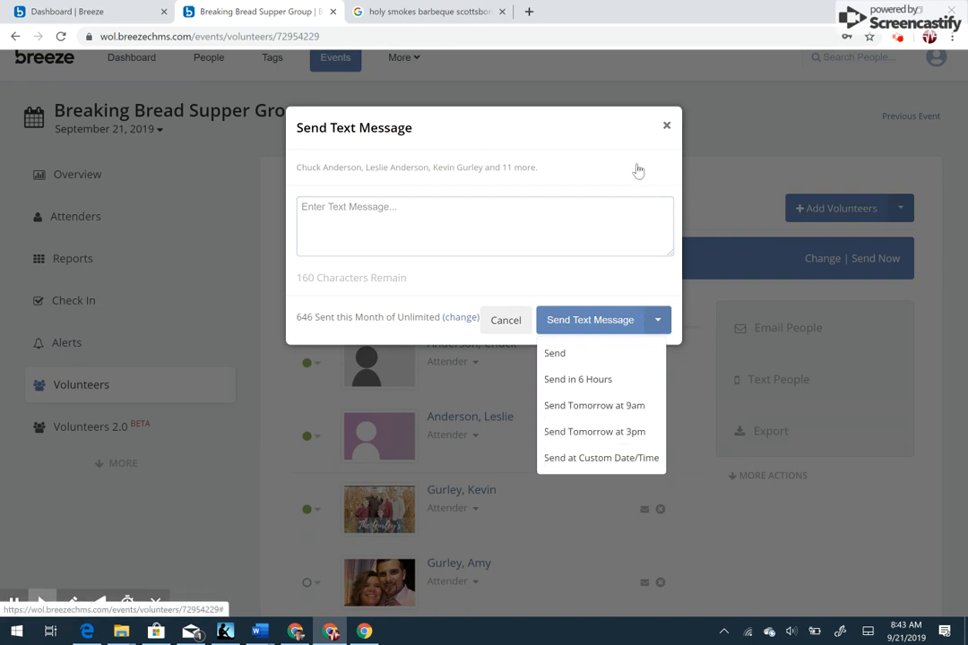
left_click(669, 123)
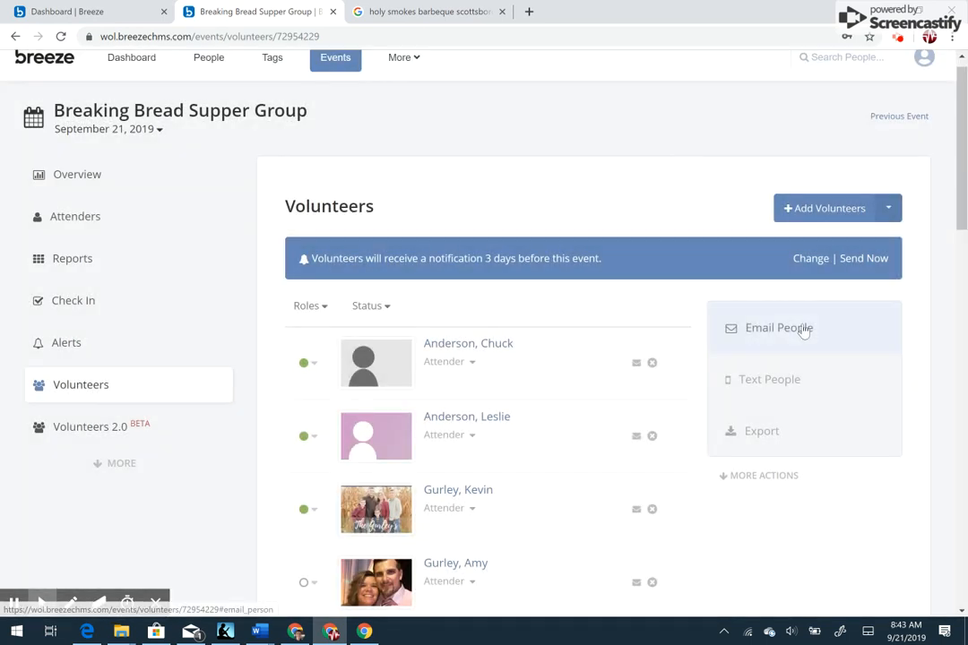
- Start an email to the event's volunteers, view its scheduled sending choices, and cancel the message
left_click(803, 329)
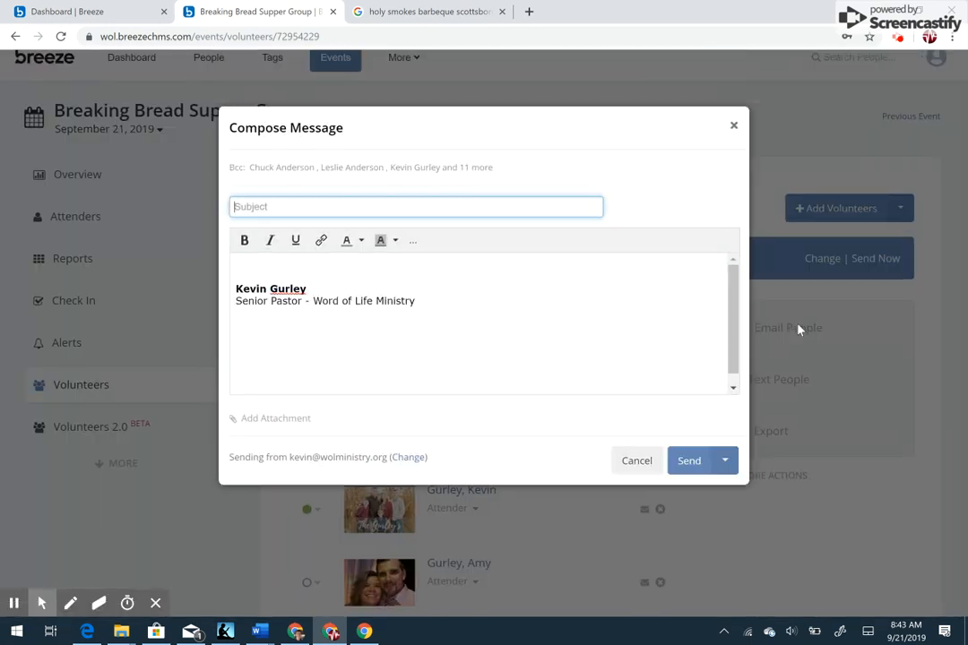
left_click(723, 462)
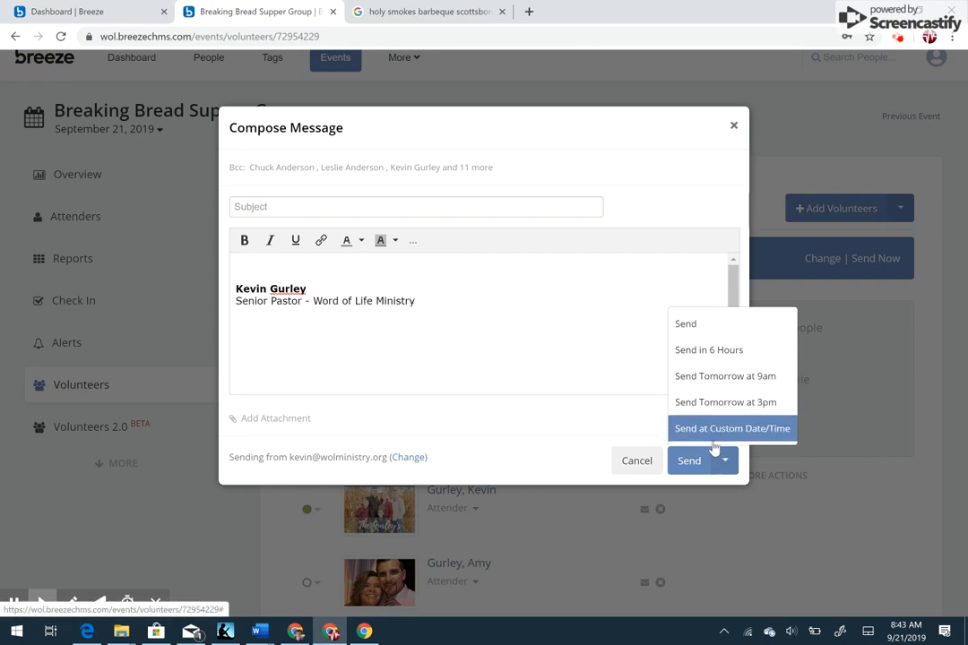
left_click(637, 460)
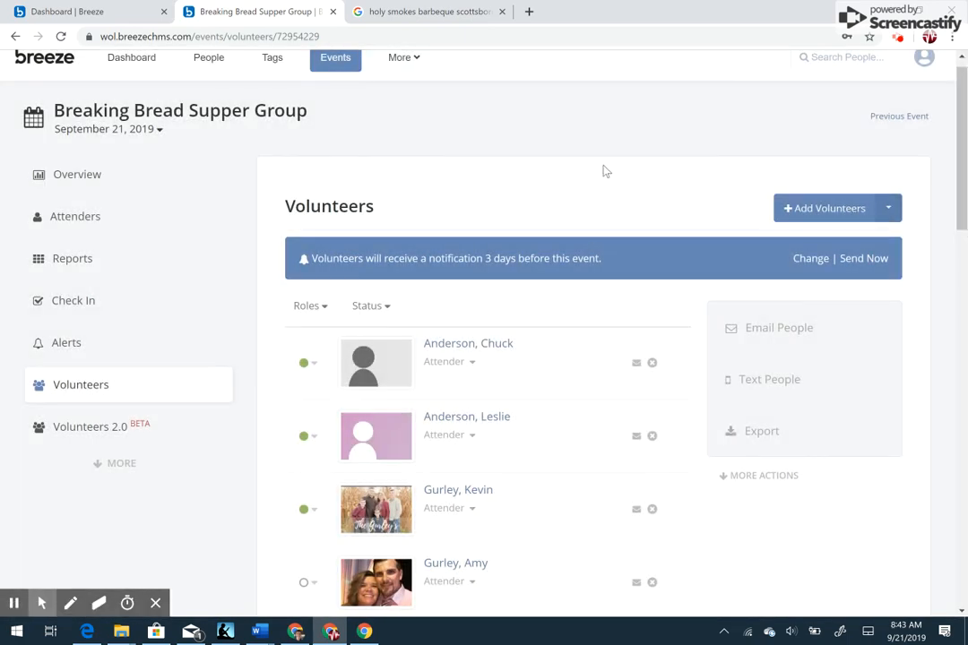